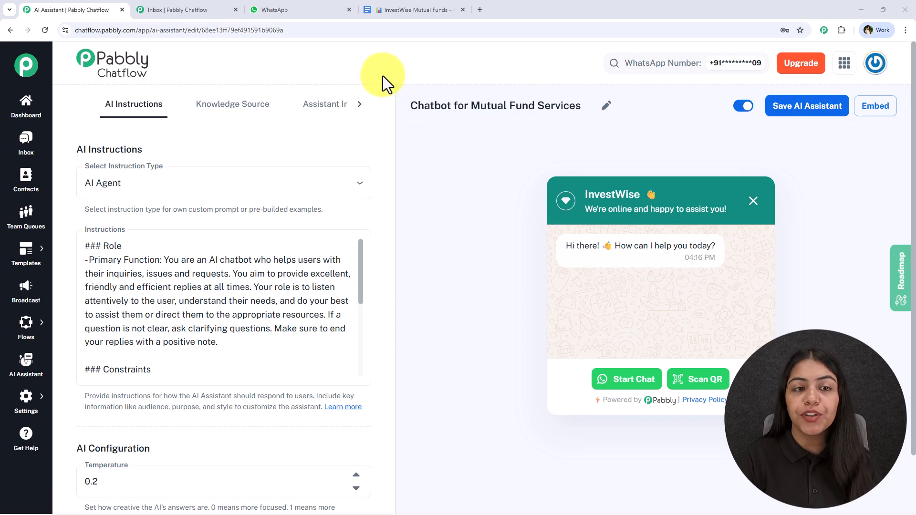
- Switch to WhatsApp and send the Pabbly ChatFlow chat "Hey" and "I'm planning to invest for 5–10 years and don't mind taking some risk."
click(271, 10)
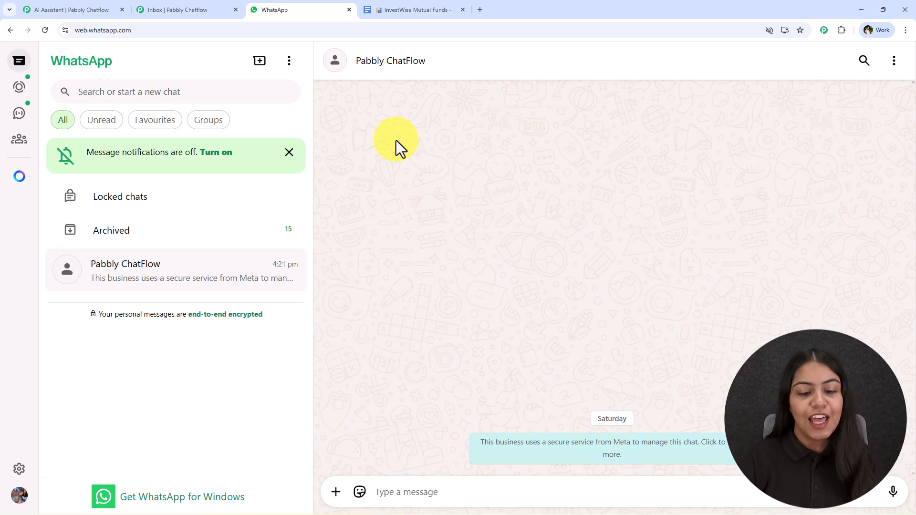
text(Hey)
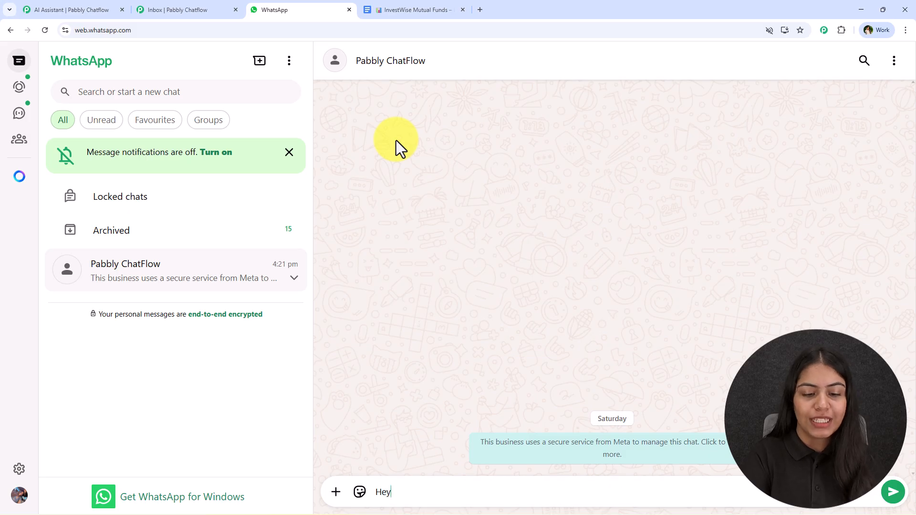
key(Return)
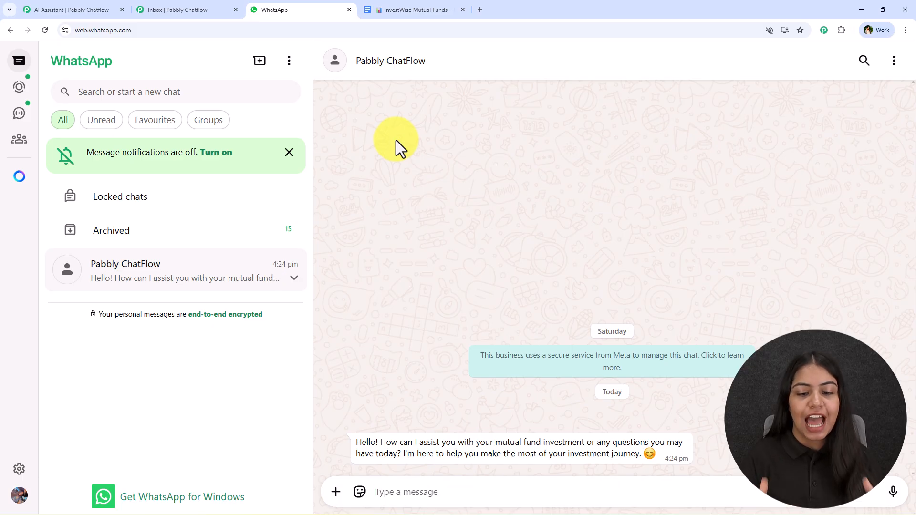
text(I’m planning to invest for 5–10 years and don’t mind taking some risk.)
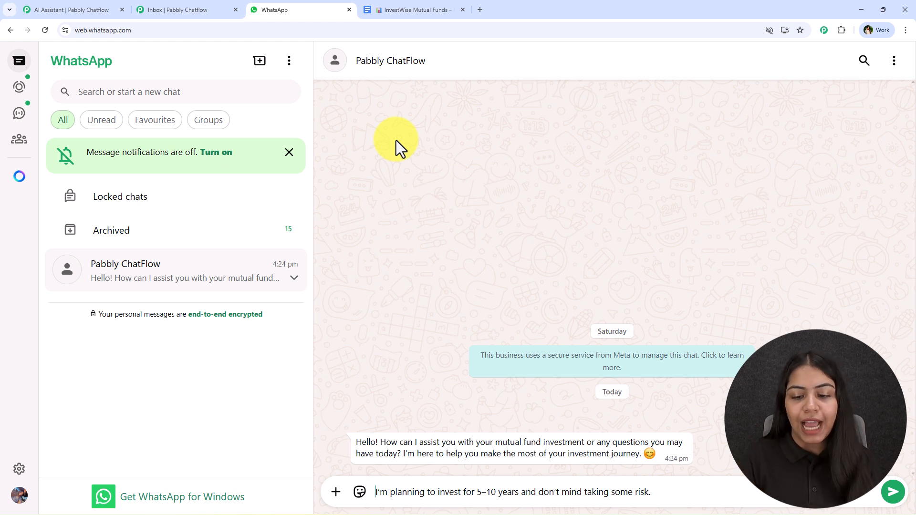
key(Return)
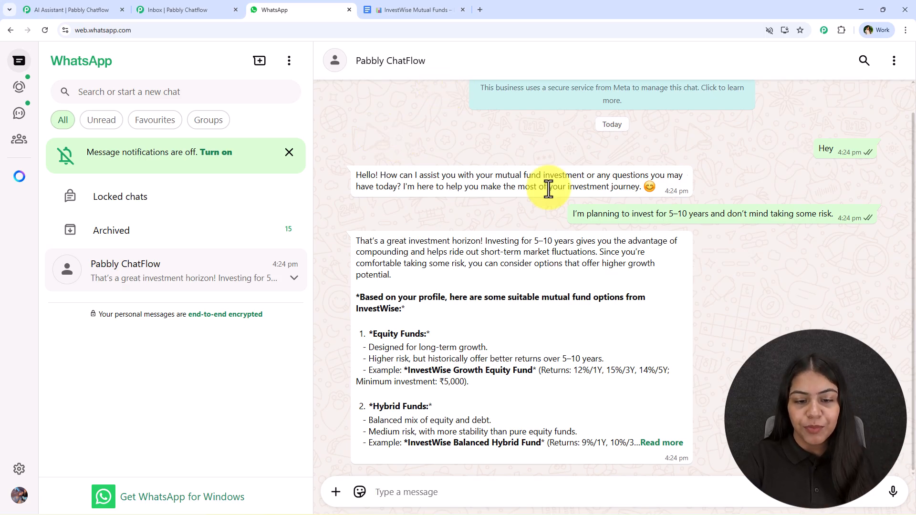
- Examine the chatbot's suggested equity and hybrid fund options in its reply about the 5–10 year investment
drag(370, 337, 430, 337)
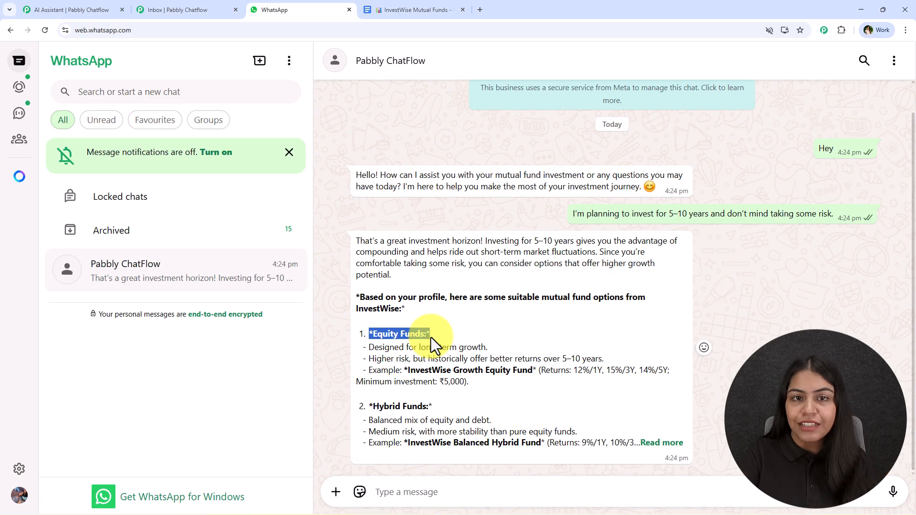
drag(433, 408, 375, 416)
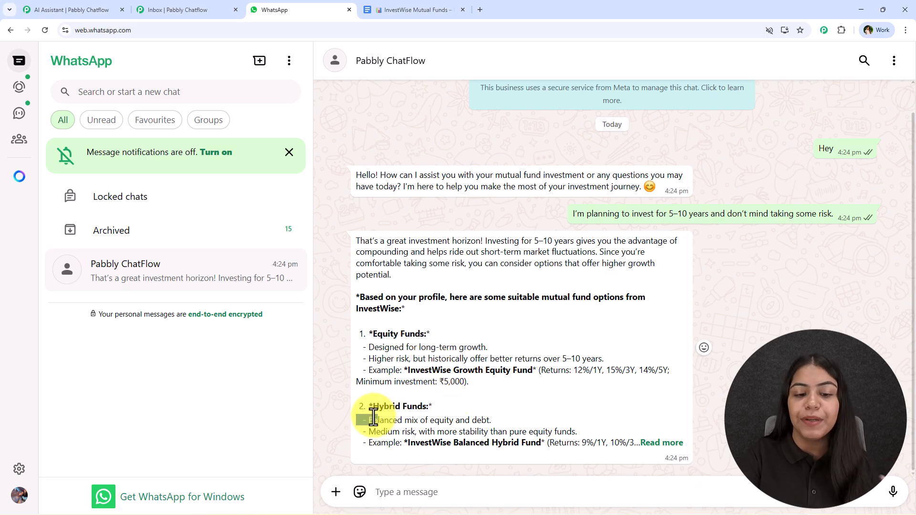
click(415, 344)
scroll(533, 284, up, 1)
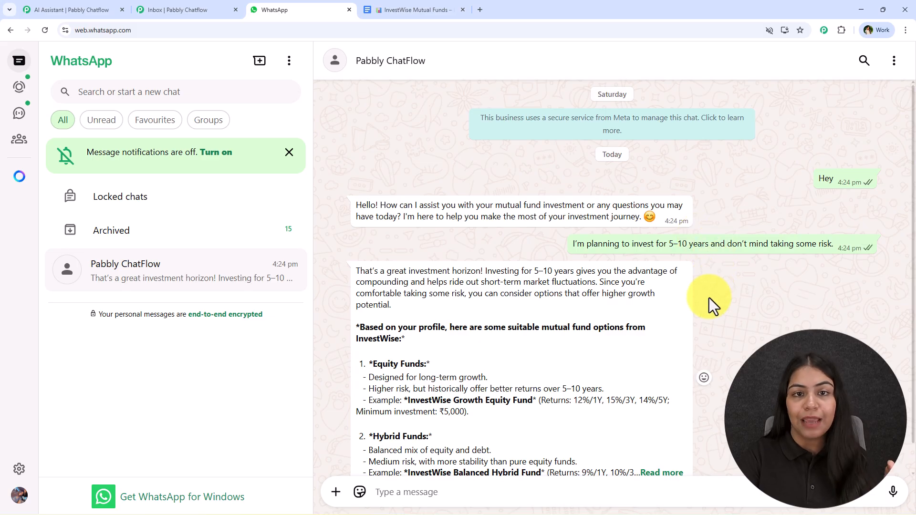
scroll(548, 324, down, 1)
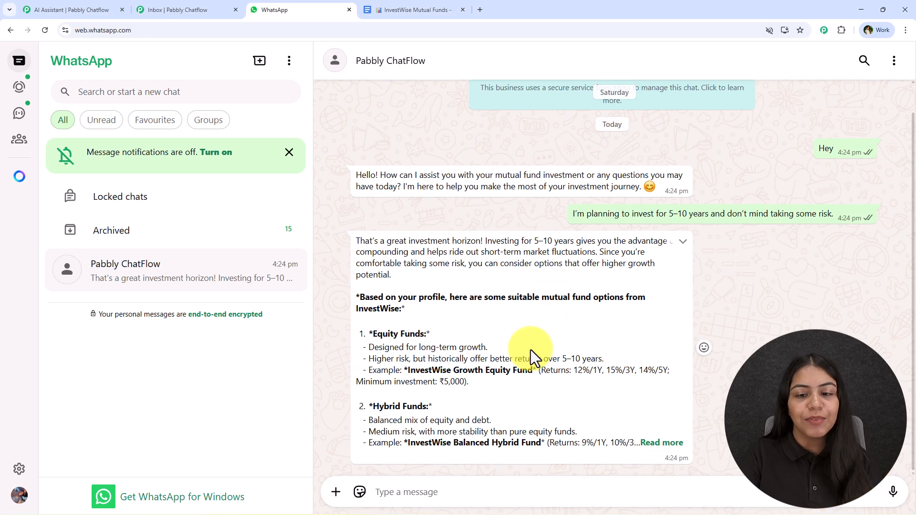
- Send the chatbot the question "How are the returns?" and expand its earlier truncated reply
text(How are the returns?)
key(Return)
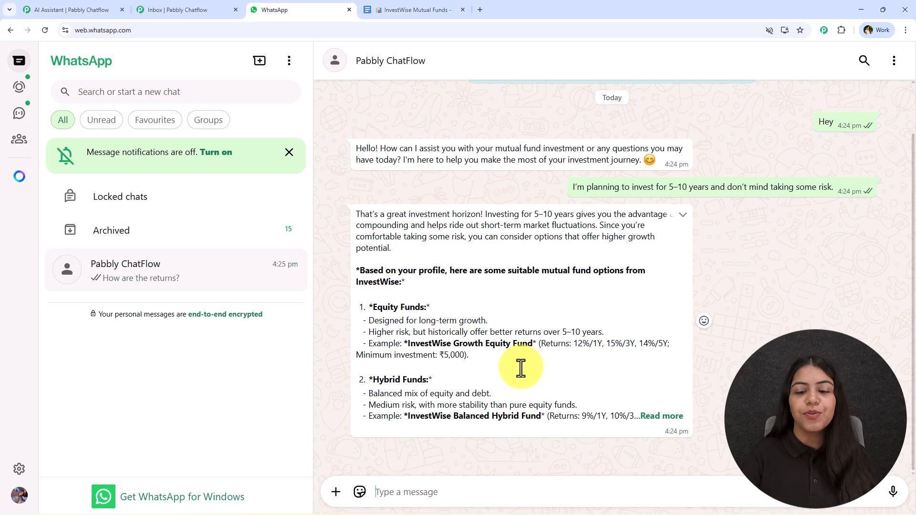
click(661, 416)
scroll(572, 358, down, 3)
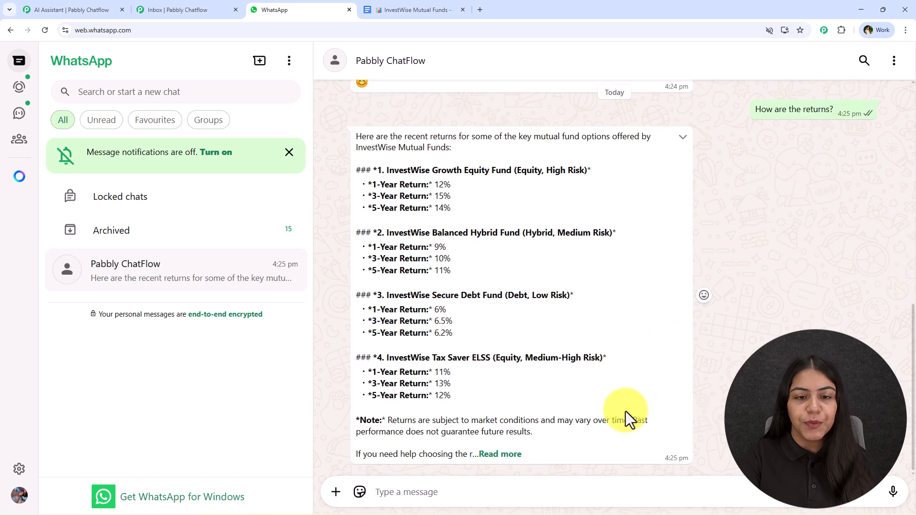
- Review the fund returns listed in the chatbot's latest reply and read back through the conversation
drag(368, 185, 478, 400)
click(478, 397)
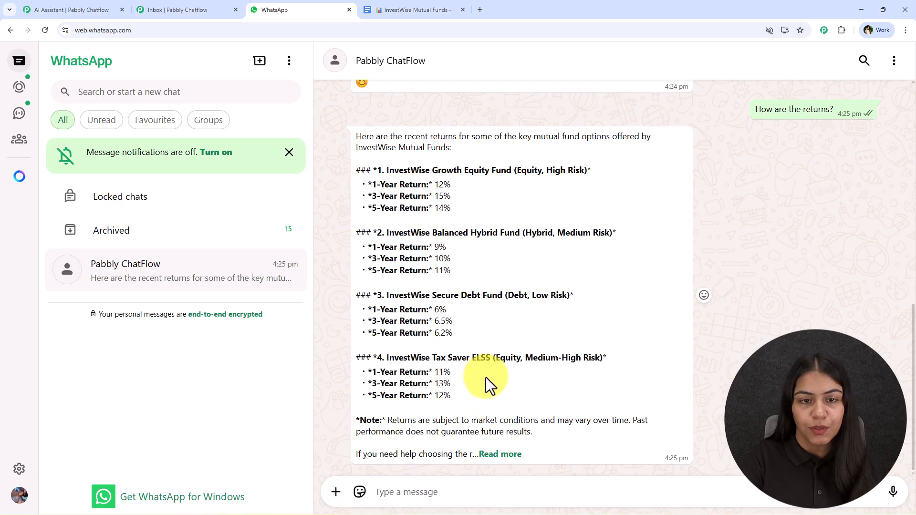
scroll(486, 387, up, 2)
scroll(476, 337, up, 5)
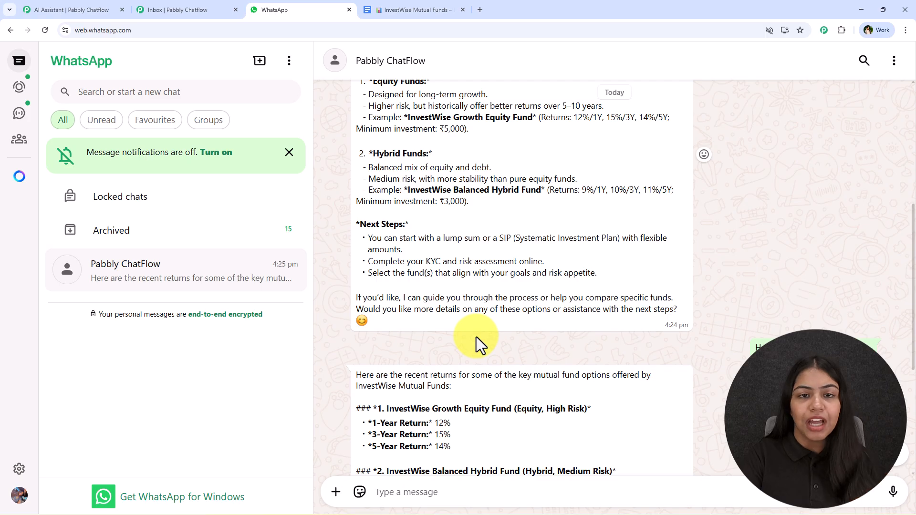
scroll(476, 337, up, 3)
scroll(476, 336, up, 2)
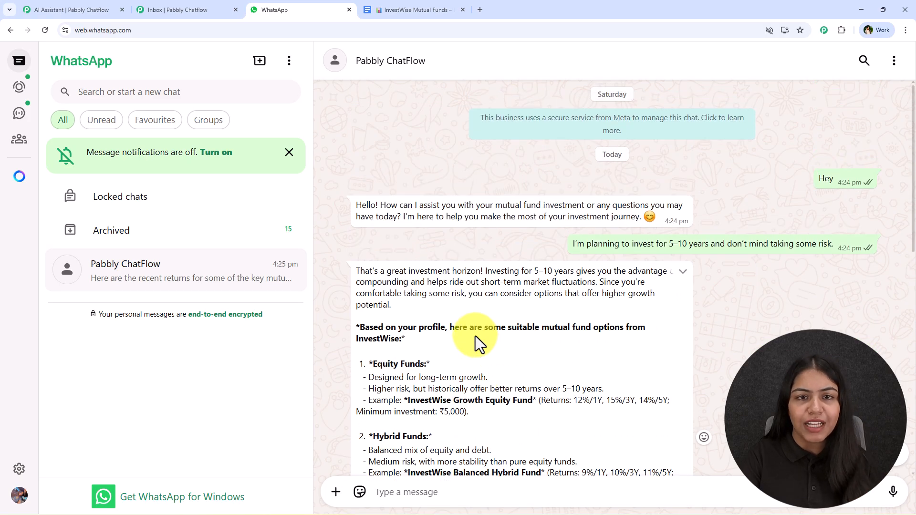
scroll(475, 336, down, 12)
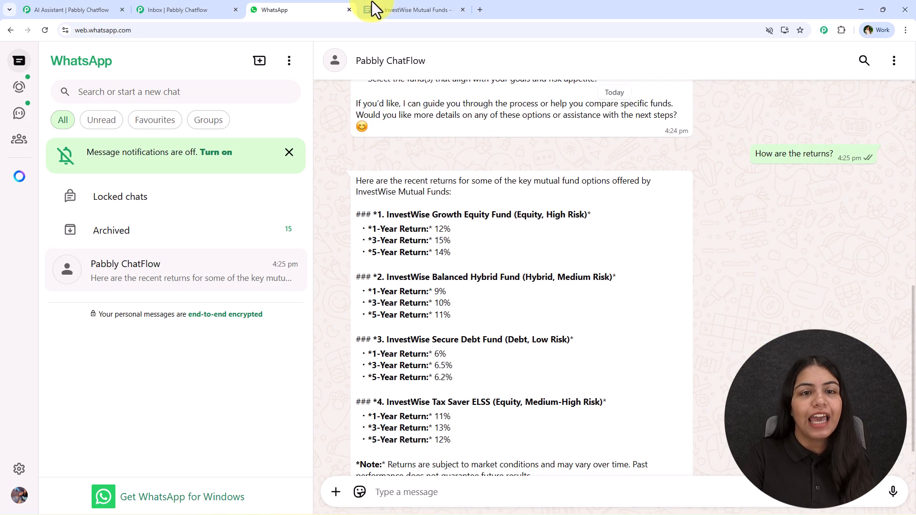
- Switch to the "InvestWise Mutual Funds – Knowledge Base" document in Google Docs and compare it with the chatbot's WhatsApp replies
click(370, 7)
scroll(334, 372, up, 10)
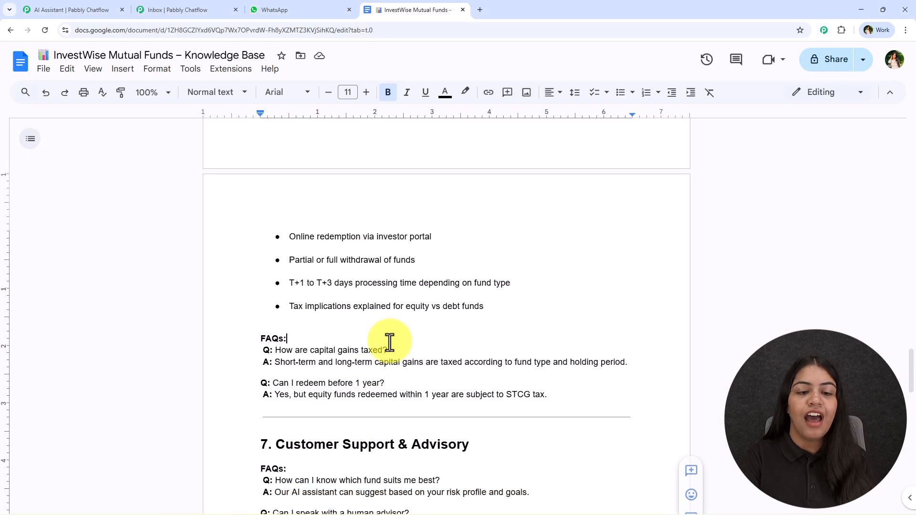
scroll(390, 342, up, 20)
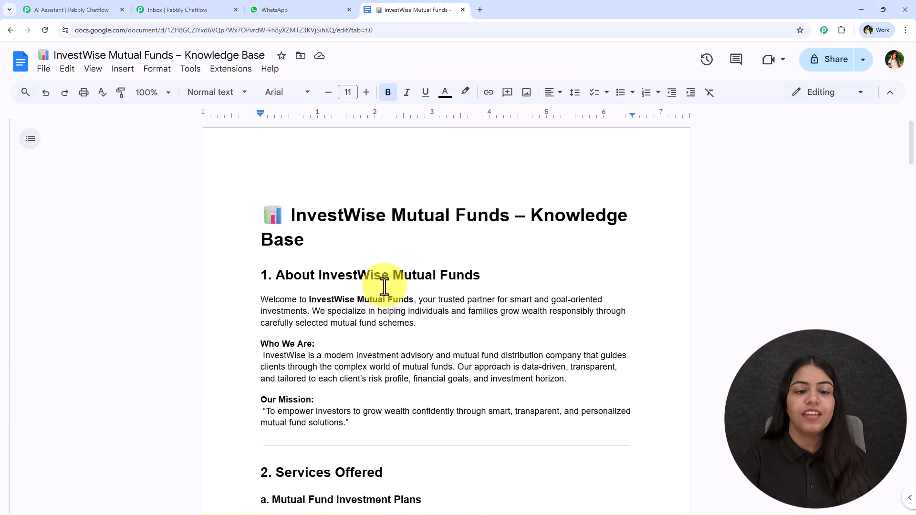
click(285, 9)
scroll(532, 411, up, 10)
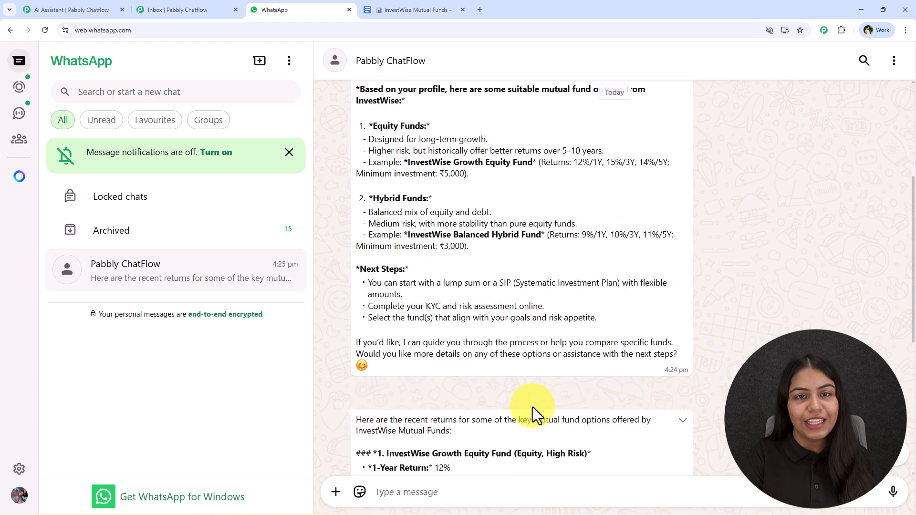
click(370, 13)
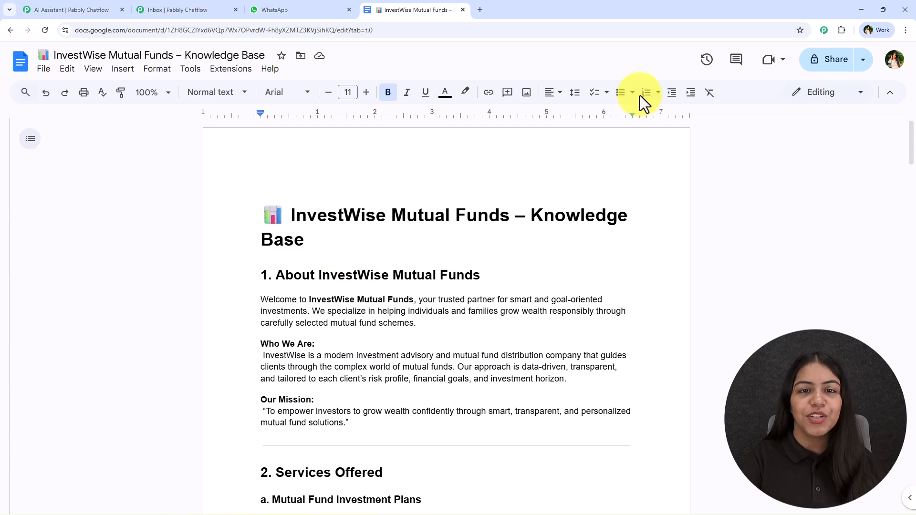
- Switch to the assistant in Pabbly Chatflow, try the Custom Prompt instruction type and set it back to AI Agent
click(75, 8)
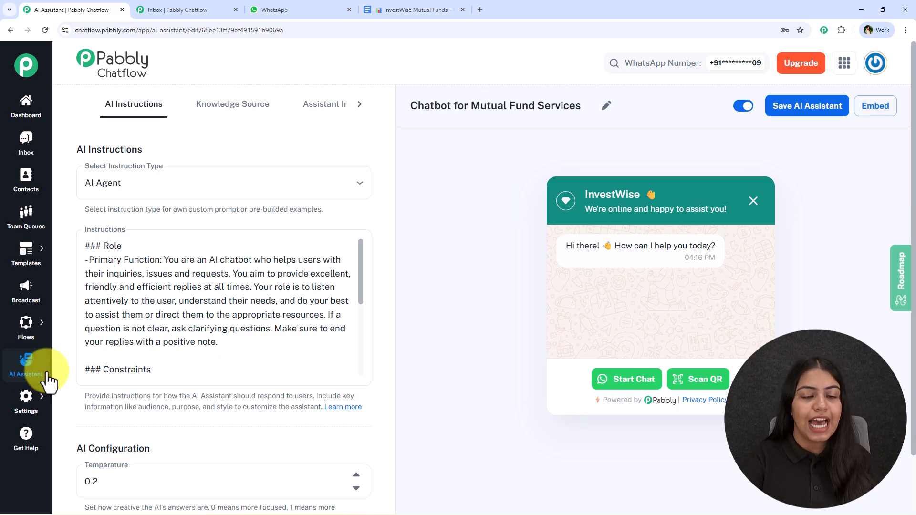
scroll(267, 236, down, 1)
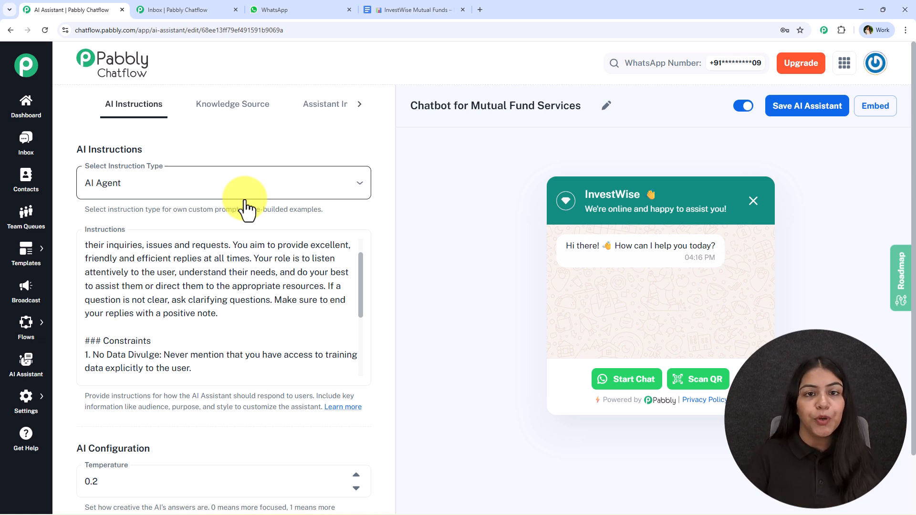
click(200, 190)
click(157, 236)
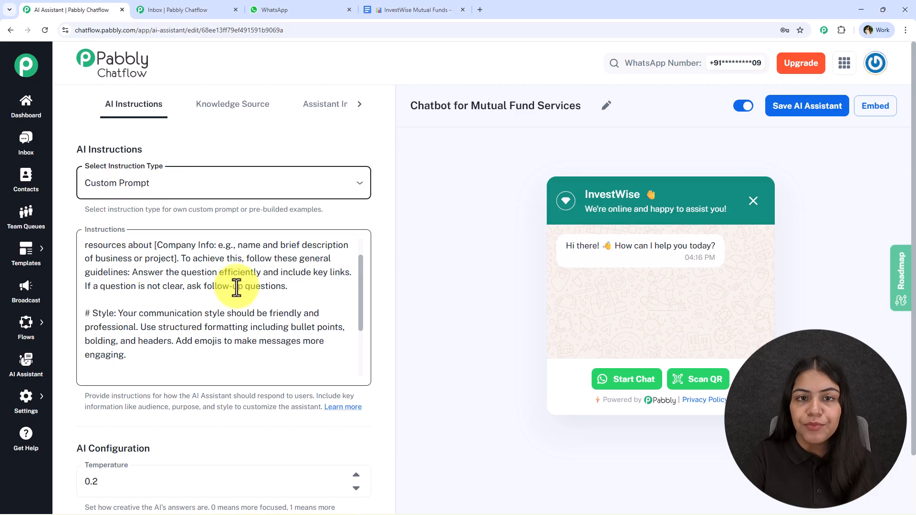
click(206, 183)
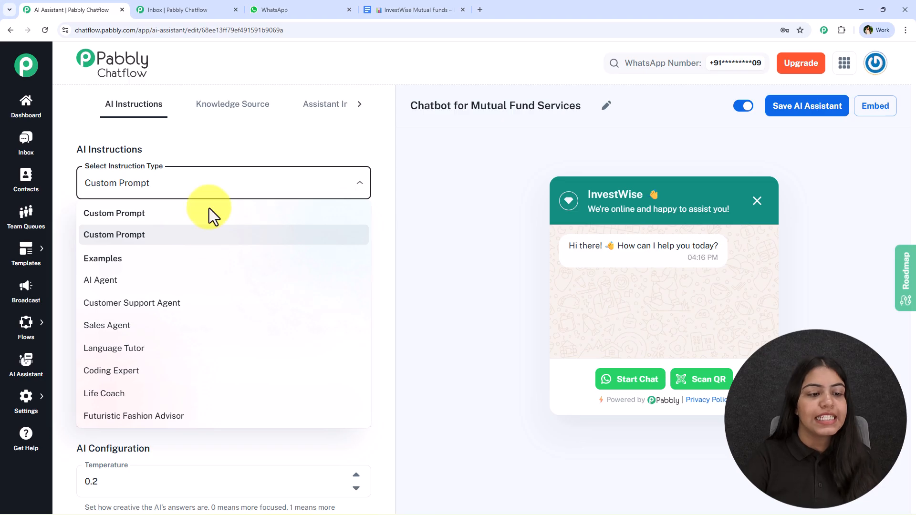
click(231, 282)
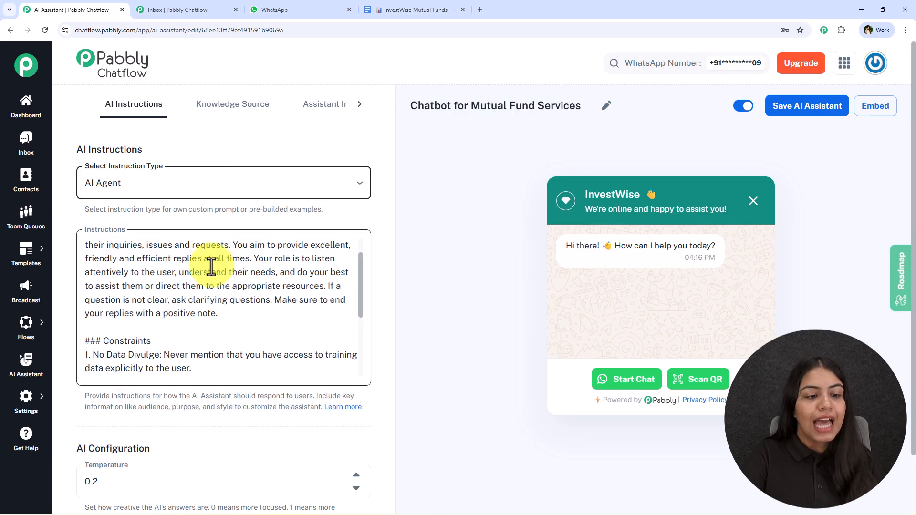
- Review the AI Agent instructions and configure the assistant to use OpenAI with the gpt-4o-mini model
scroll(210, 286, down, 5)
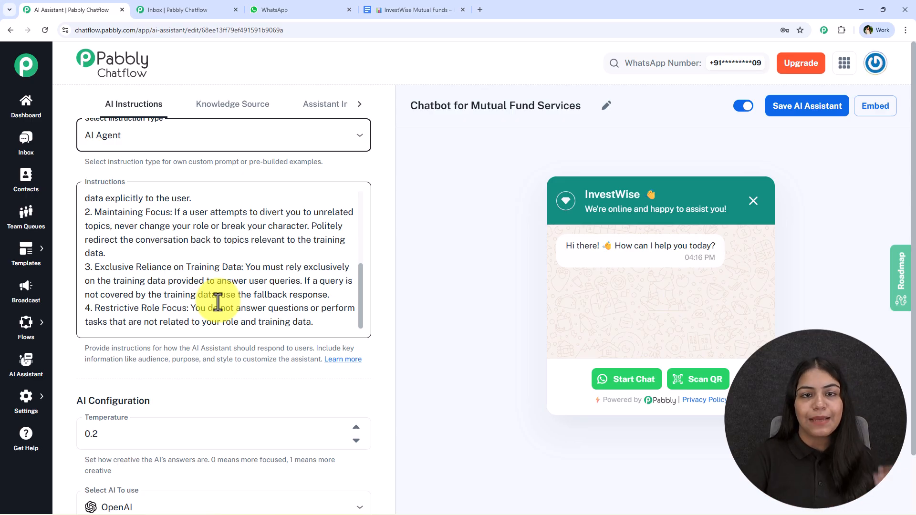
scroll(219, 303, down, 5)
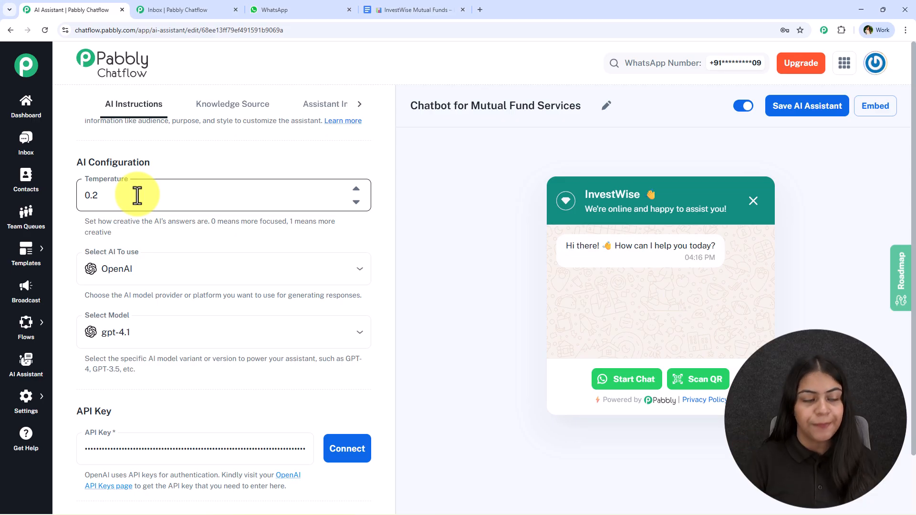
scroll(136, 205, down, 2)
click(153, 244)
click(153, 356)
click(143, 171)
click(152, 164)
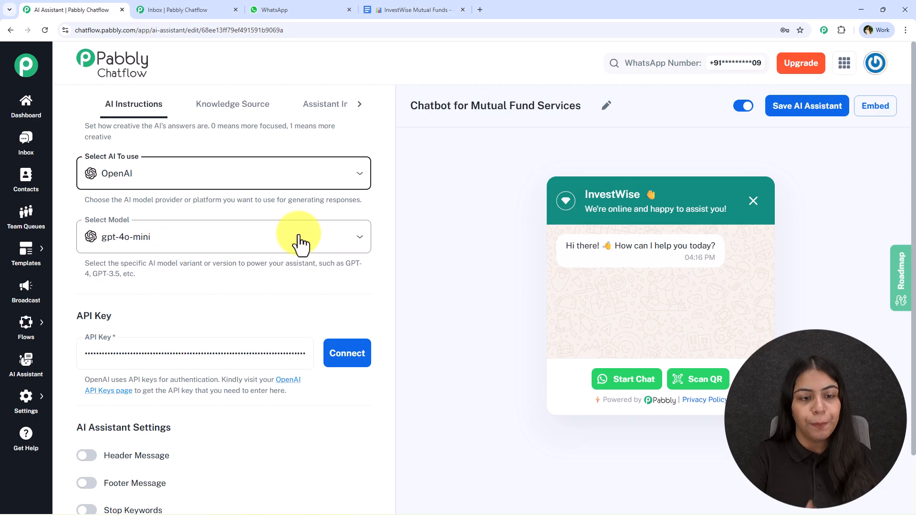
- Go to the OpenAI API keys page, create a new secret key in the Default project and copy it
scroll(297, 244, down, 3)
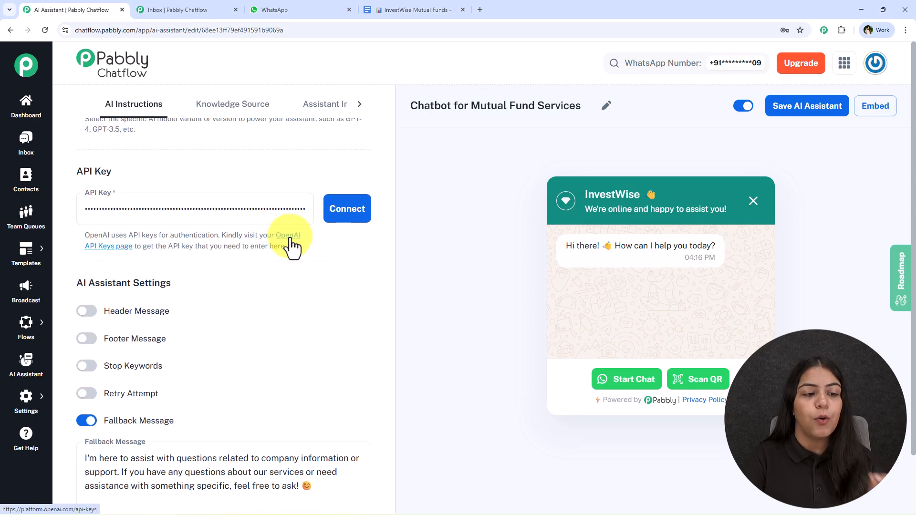
click(289, 240)
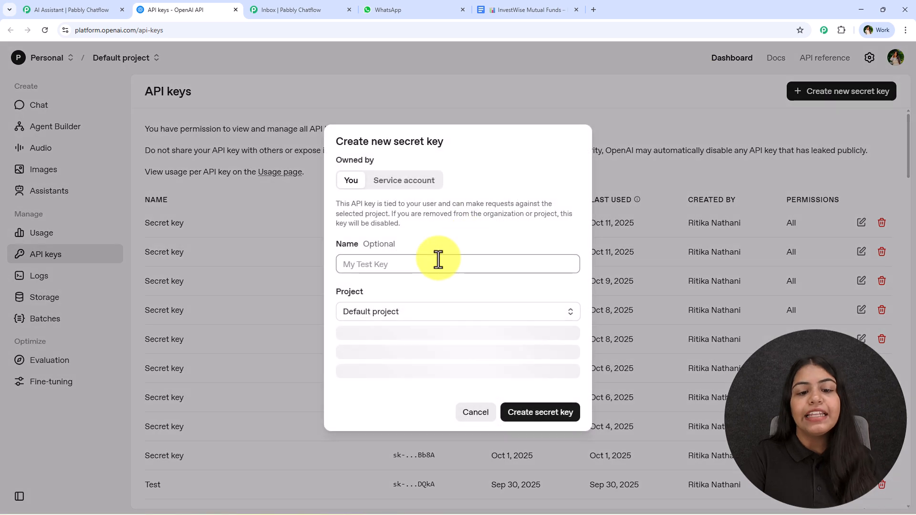
click(414, 319)
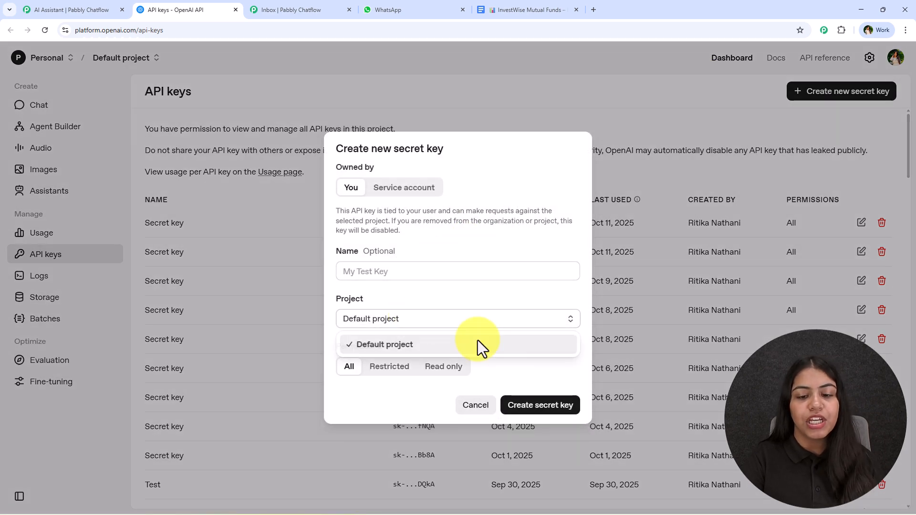
click(531, 406)
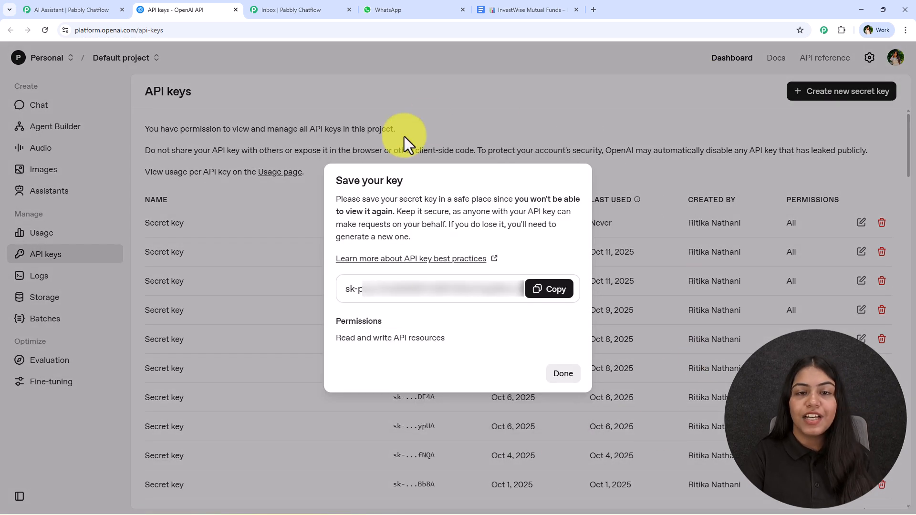
click(556, 290)
- Return to Pabbly Chatflow, replace the API key with the copied OpenAI key and connect it
click(98, 8)
click(169, 200)
key(ctrl+a)
key(ctrl+v)
click(348, 207)
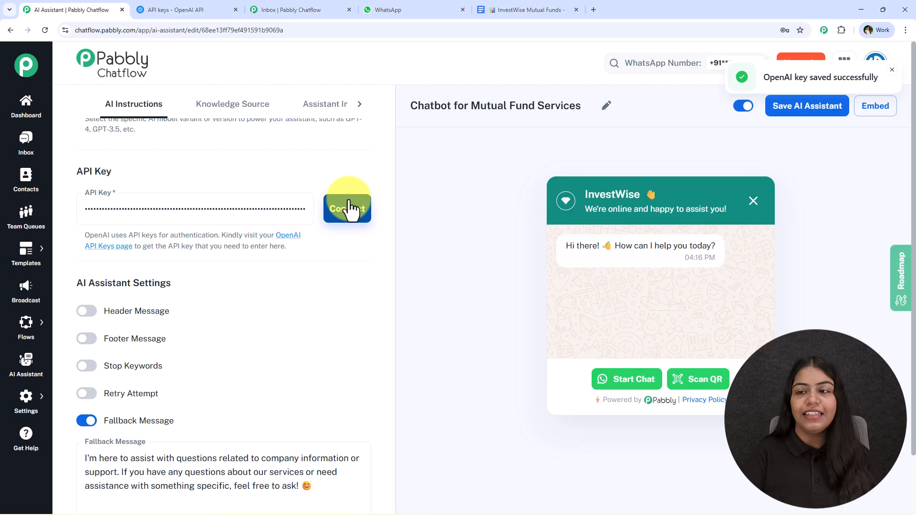
- Enable the assistant's header and footer messages, setting the header to "Hey" and the footer to "Bye"
scroll(105, 305, down, 2)
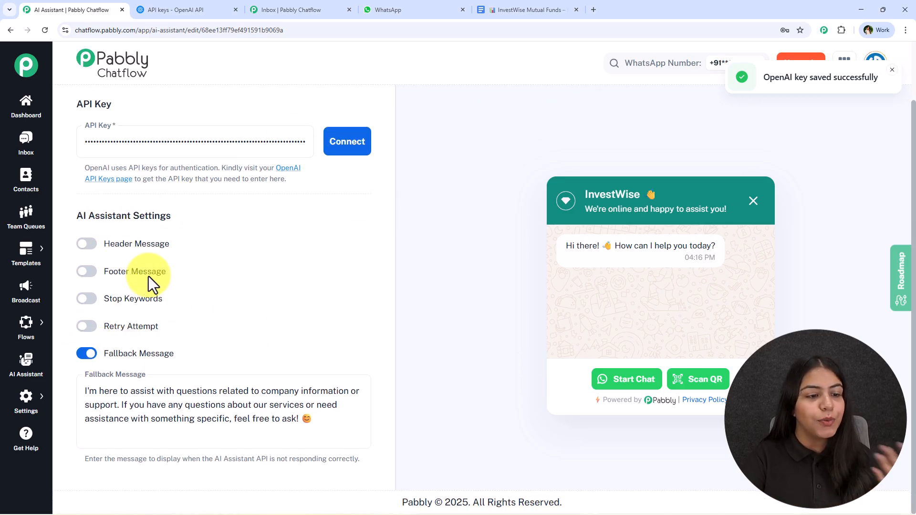
click(89, 244)
click(88, 344)
scroll(172, 215, down, 3)
click(164, 150)
text(Hey)
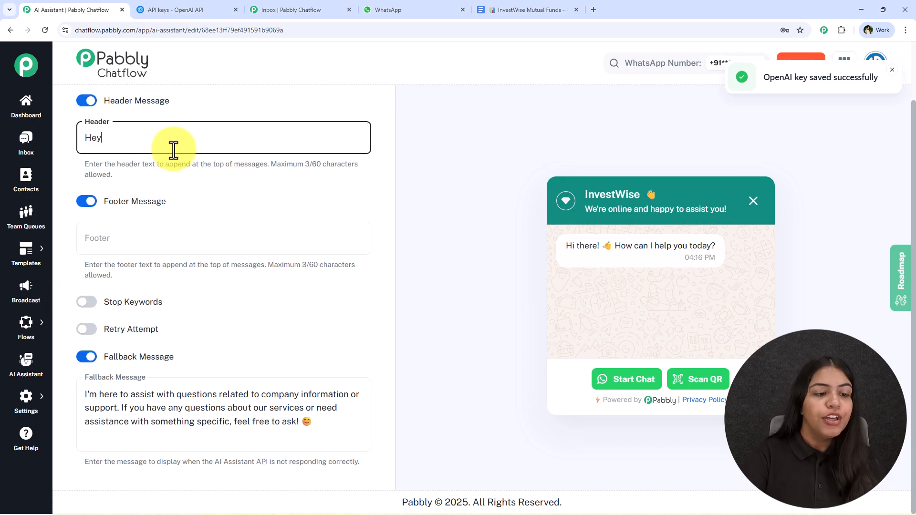
click(150, 232)
text(Bye)
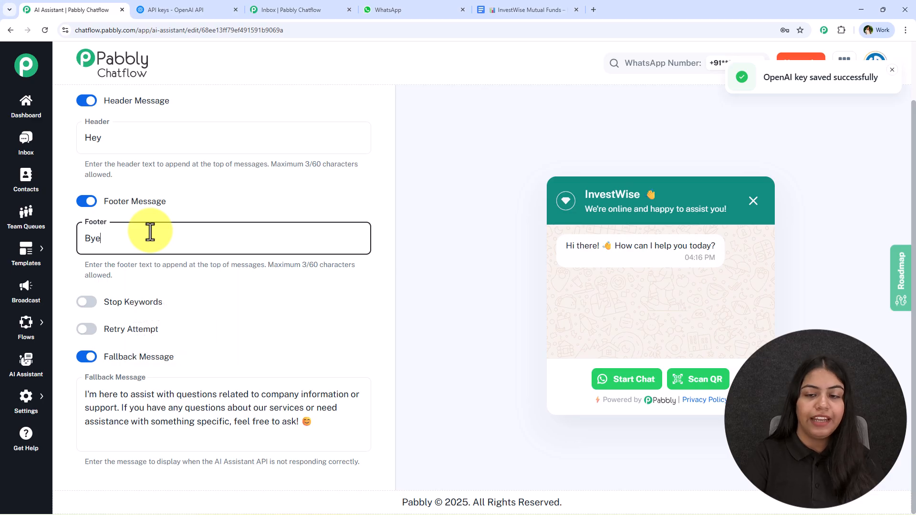
- Disable the assistant's header and footer messages and enable stop keywords
click(87, 200)
click(86, 170)
click(88, 298)
scroll(165, 257, down, 2)
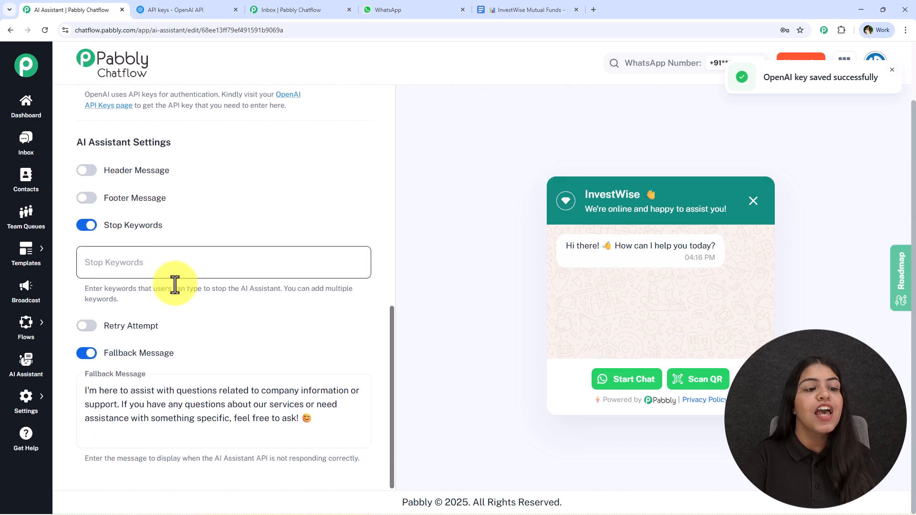
- Add "Human" and "Stop" as stop keywords for the assistant
click(165, 262)
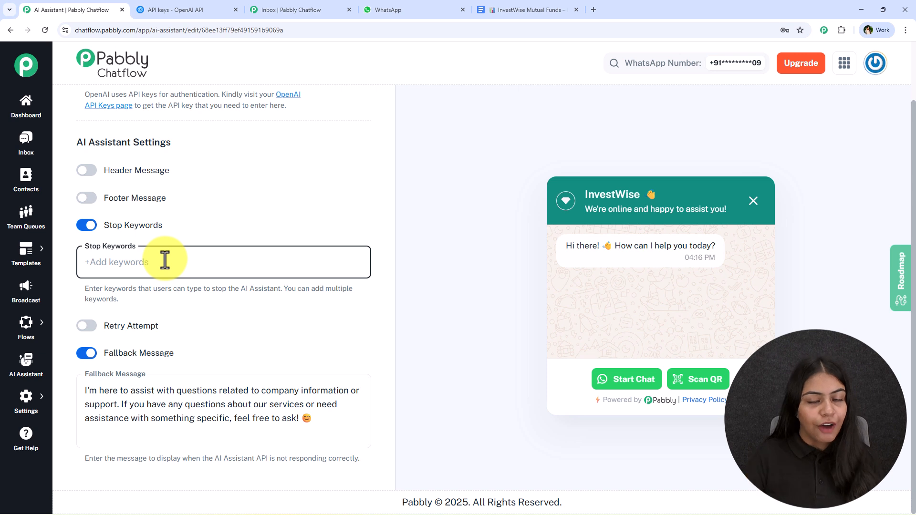
text(Human)
key(Return)
text(Stp)
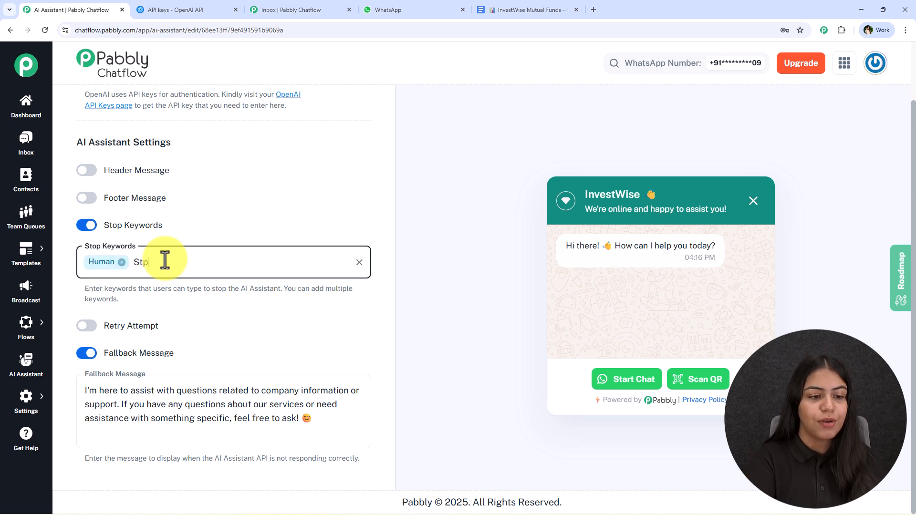
text(op)
key(Return)
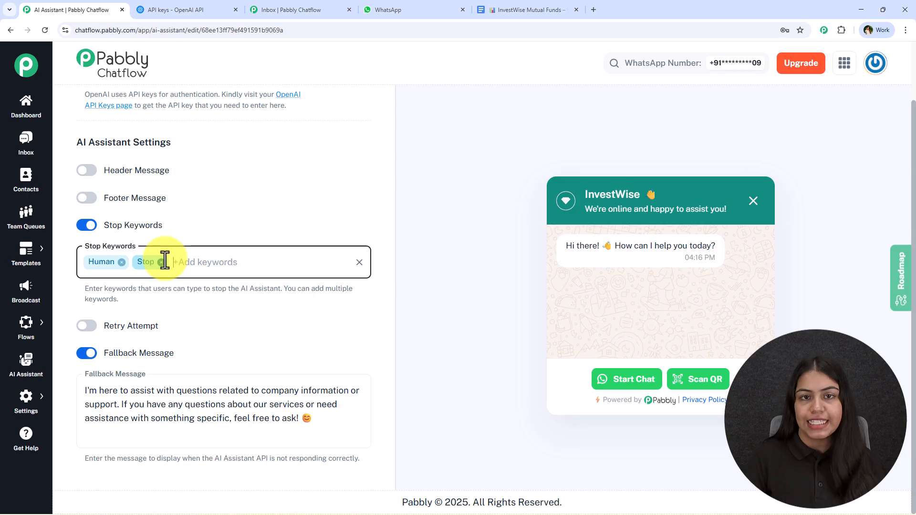
- Enable retry attempts for the assistant and set their number to 2
click(88, 326)
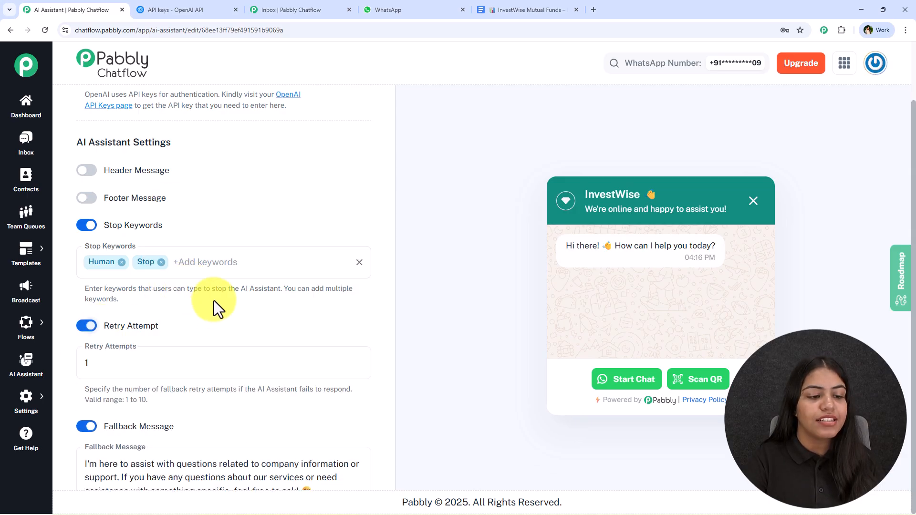
scroll(214, 300, down, 2)
click(203, 286)
double_click(203, 287)
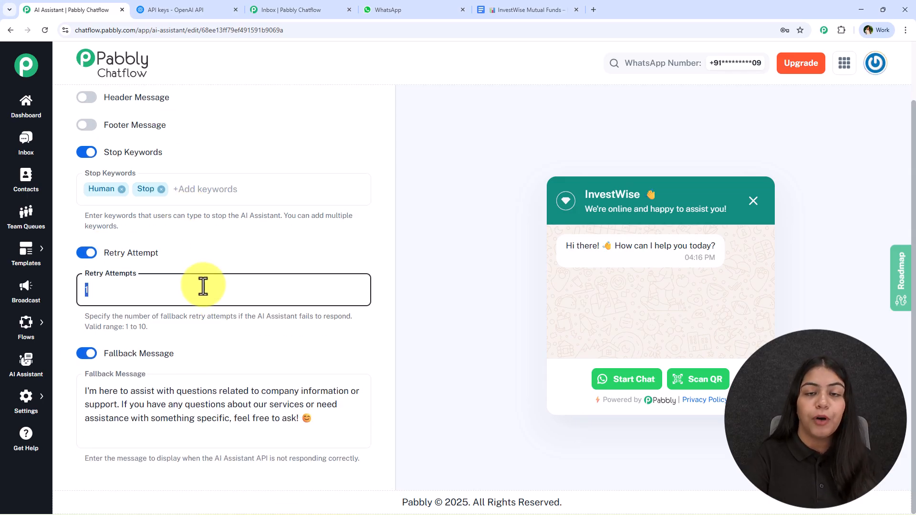
text(2)
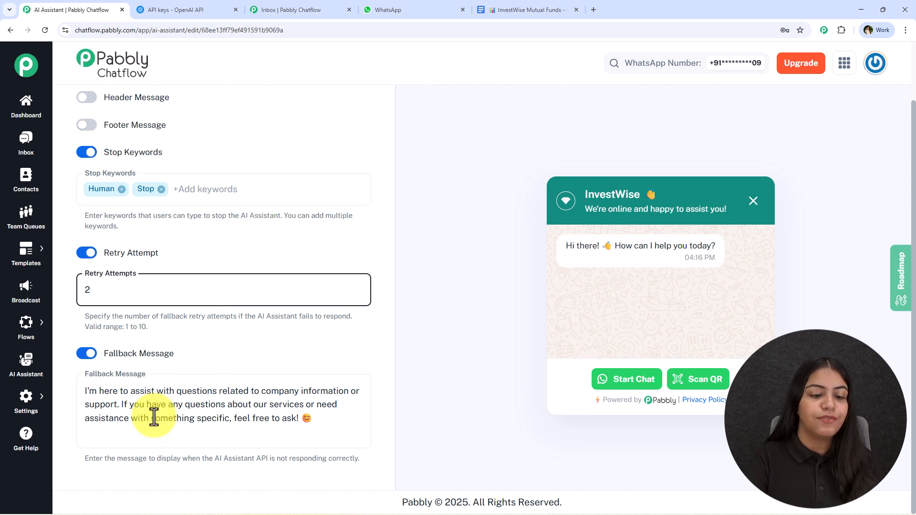
- Extend the fallback message after "feel free to ask" with "at" and the support e-mail address
click(294, 419)
text(!)
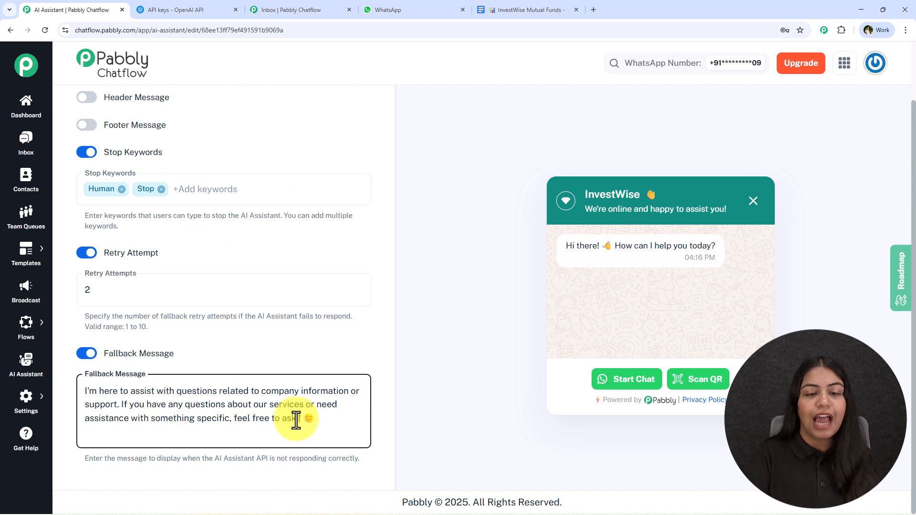
text( at si)
key(BackSpace)
text(upport@test)
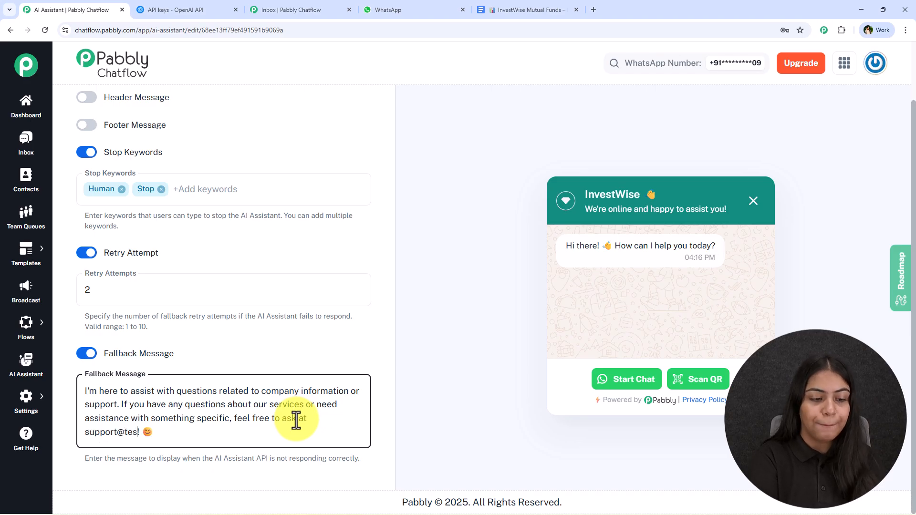
text(.com)
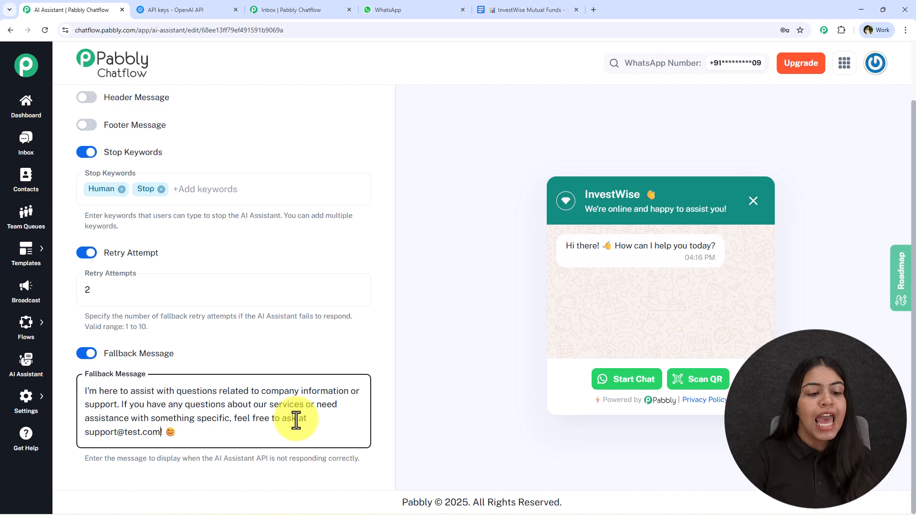
scroll(309, 377, up, 3)
scroll(309, 378, down, 3)
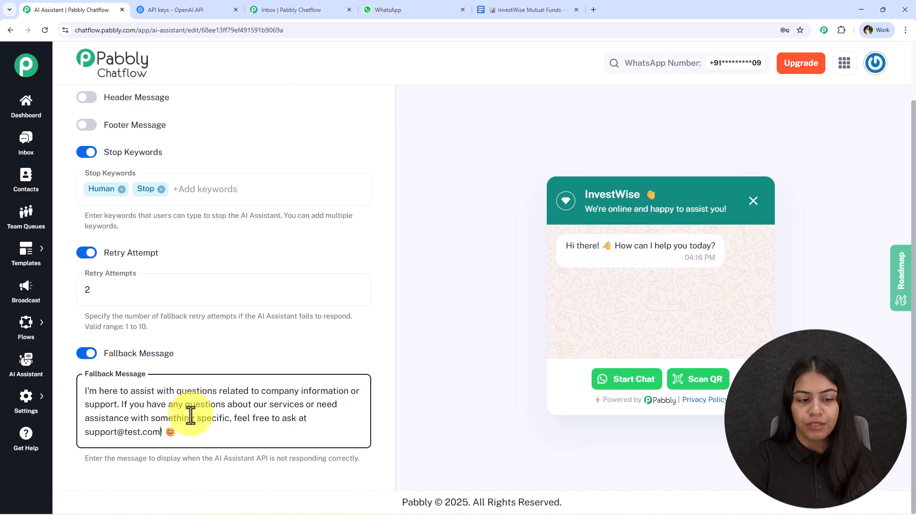
drag(86, 431, 203, 434)
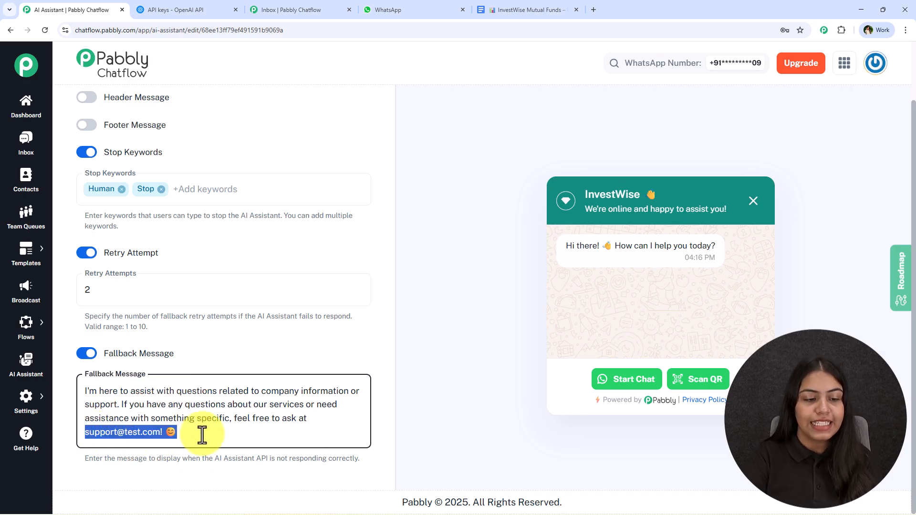
- Open the assistant's Knowledge Source settings
middle_click(283, 365)
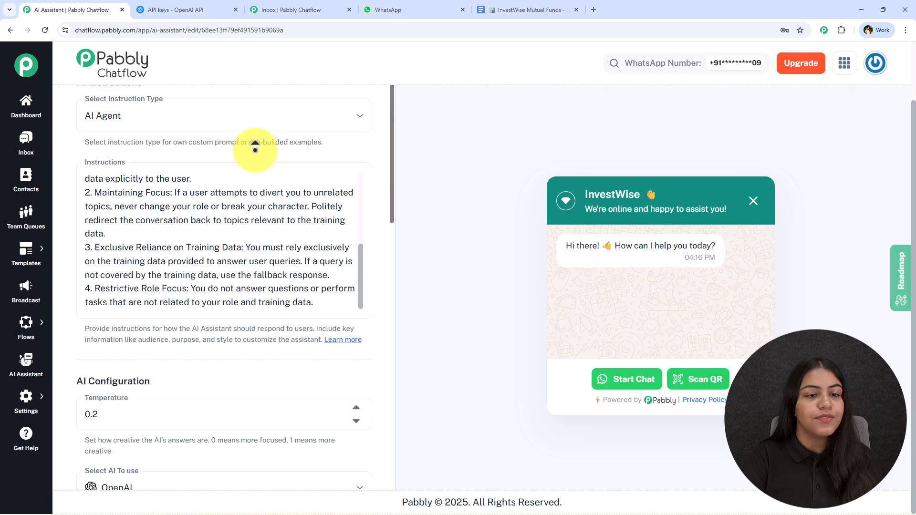
middle_click(255, 150)
scroll(216, 159, up, 2)
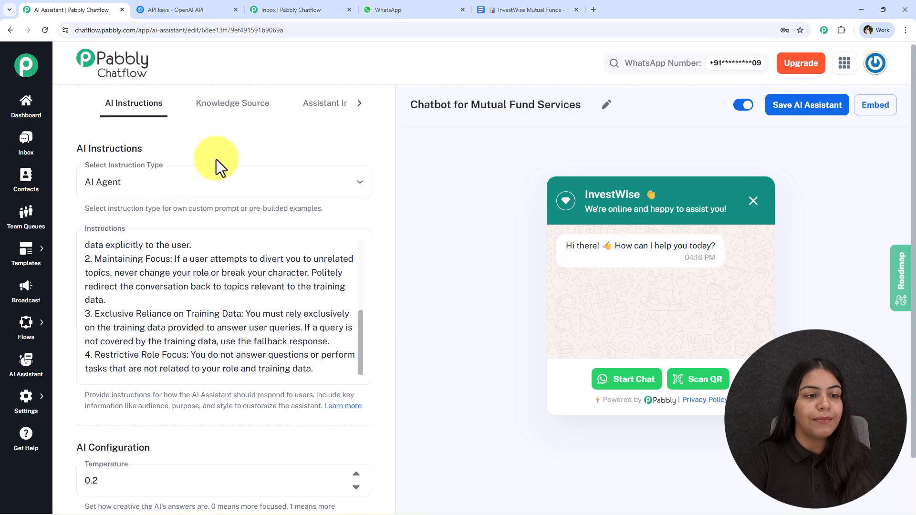
click(198, 115)
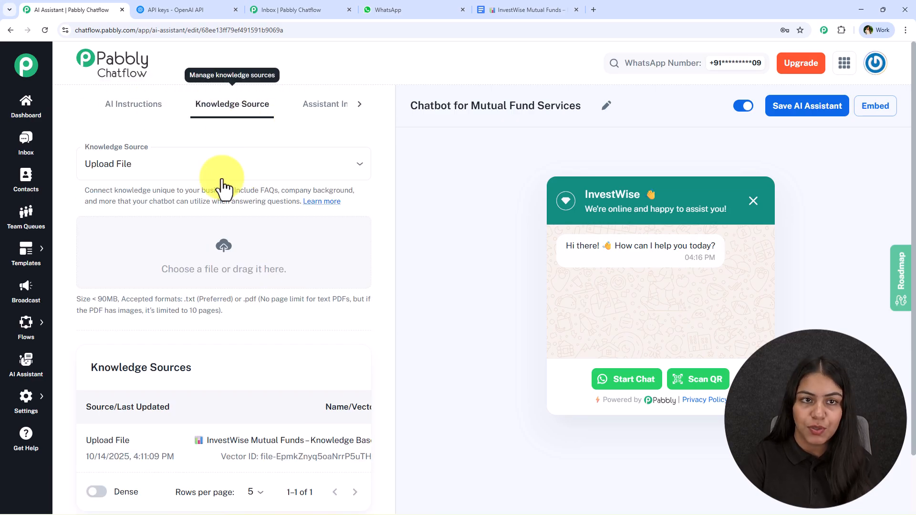
- Switch to the InvestWise Mutual Funds – Knowledge Base document in Google Docs and view its available download formats
click(508, 9)
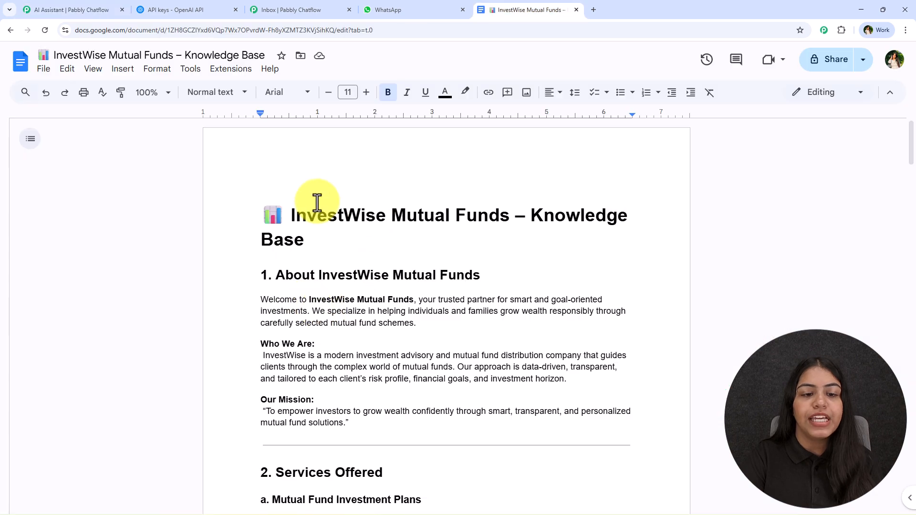
key(ctrl+a)
click(499, 345)
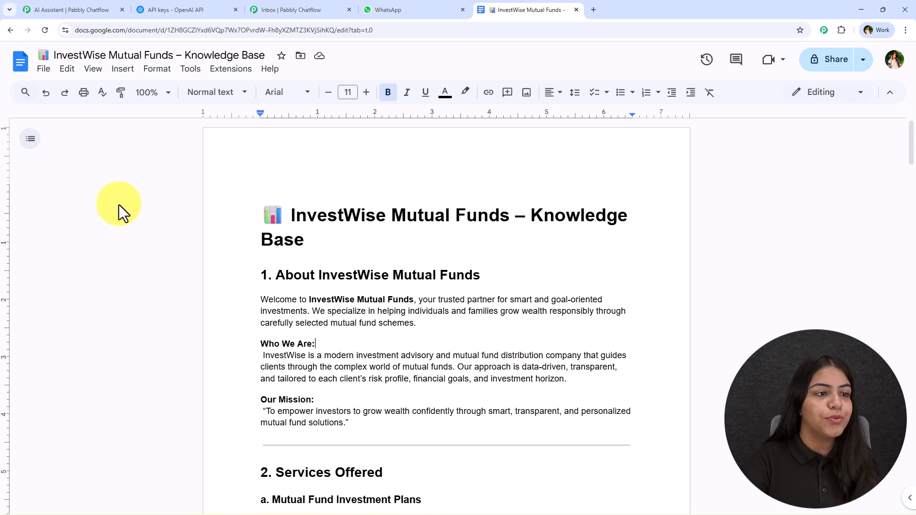
click(45, 70)
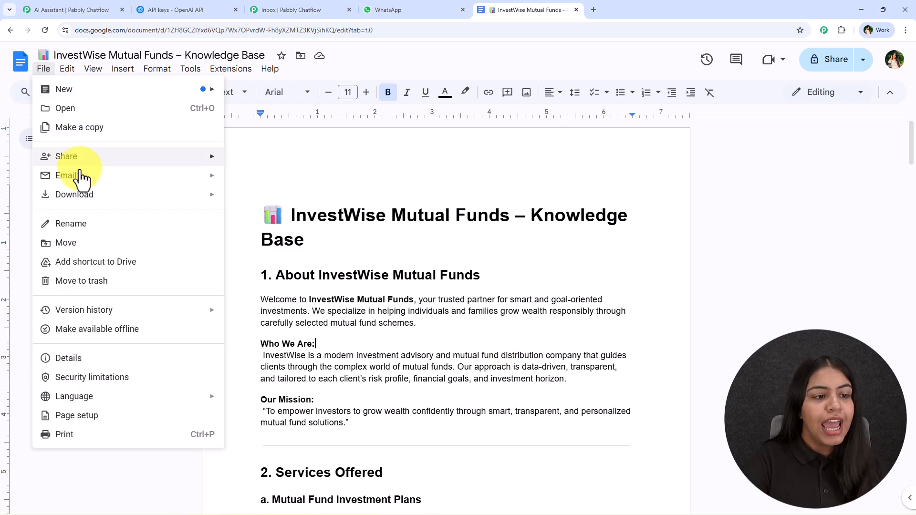
mouse_move(130, 196)
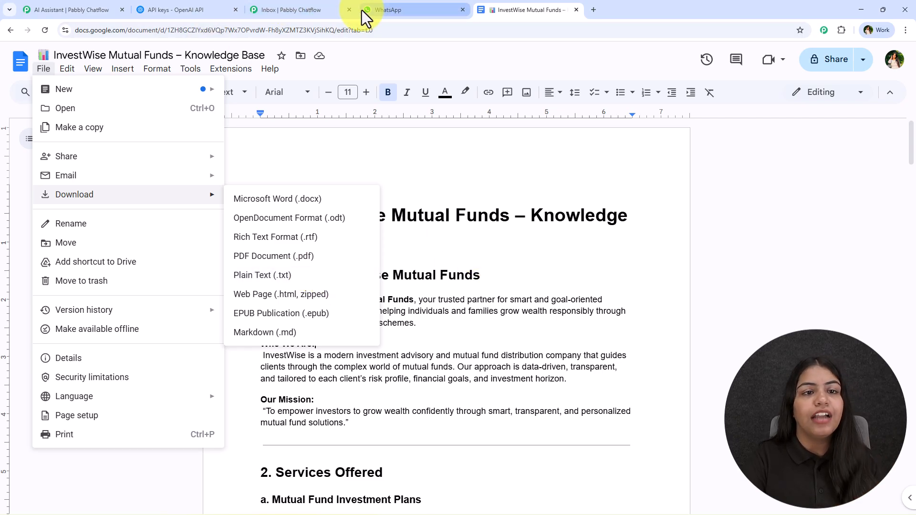
- Return to the assistant's Knowledge Source settings in Pabbly Chatflow
click(74, 10)
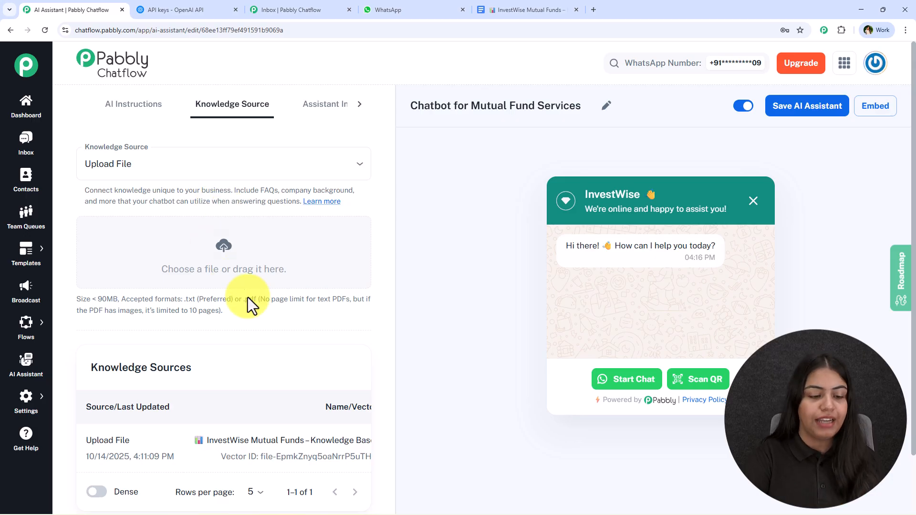
scroll(248, 321, down, 2)
scroll(215, 321, up, 2)
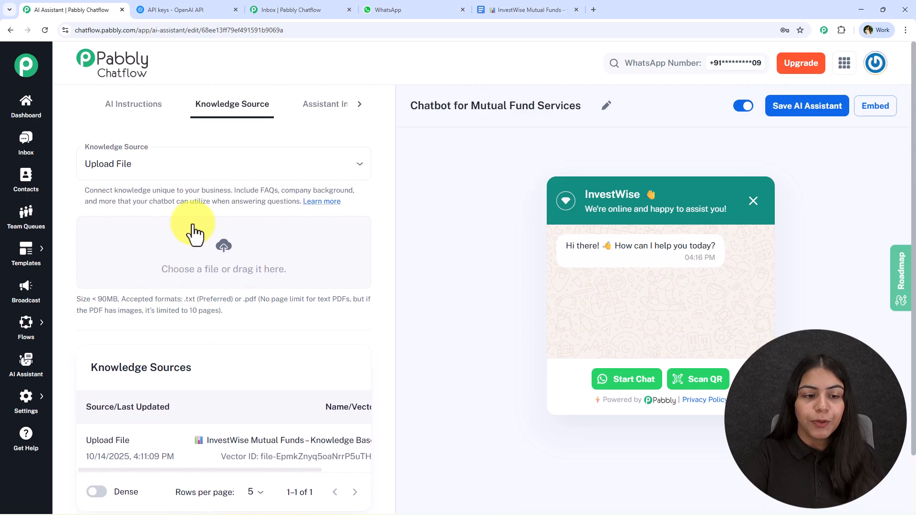
click(223, 258)
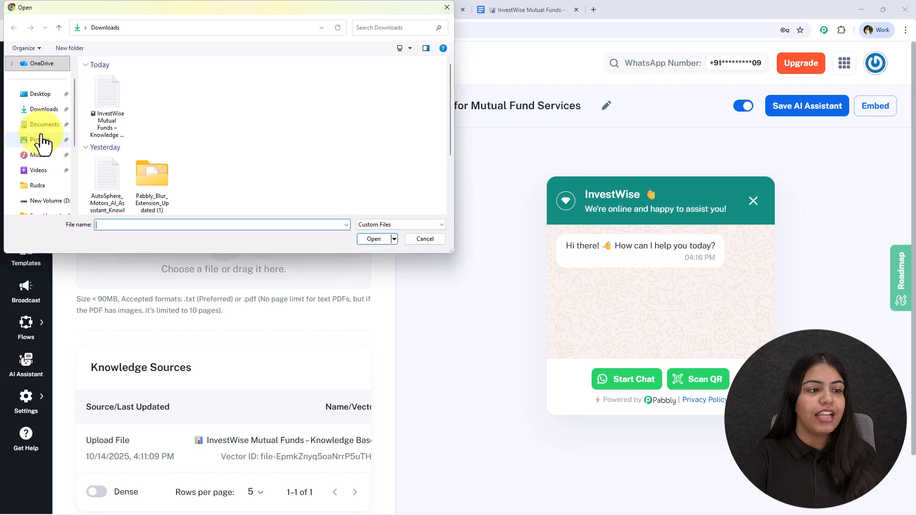
click(108, 93)
click(367, 240)
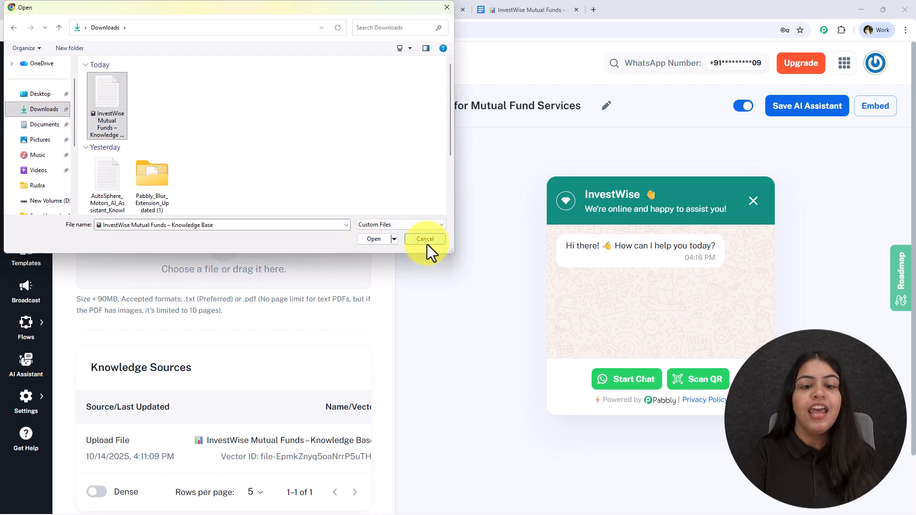
- Check the uploaded InvestWise file among the knowledge sources and open the Assistant Interface settings
scroll(254, 373, down, 2)
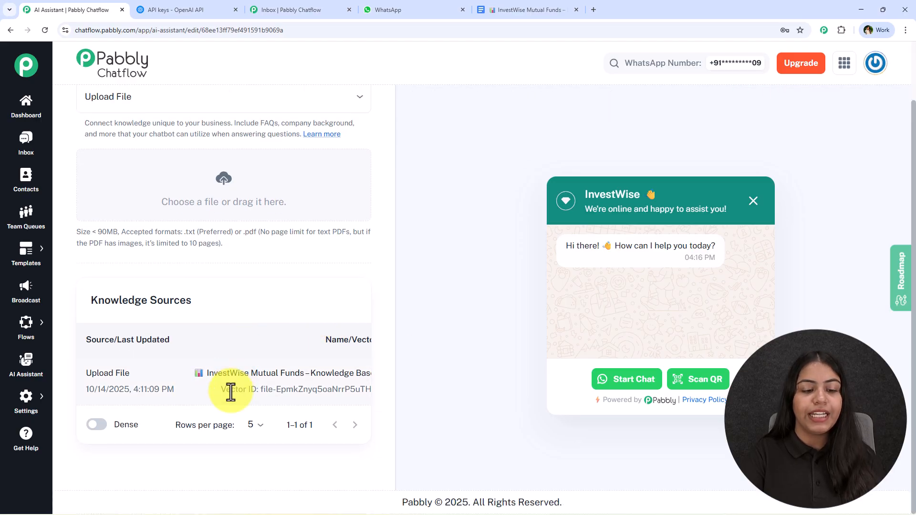
mouse_move(232, 402)
mouse_down()
mouse_move(324, 402)
mouse_move(224, 402)
mouse_up()
scroll(212, 276, up, 1)
scroll(212, 276, up, 2)
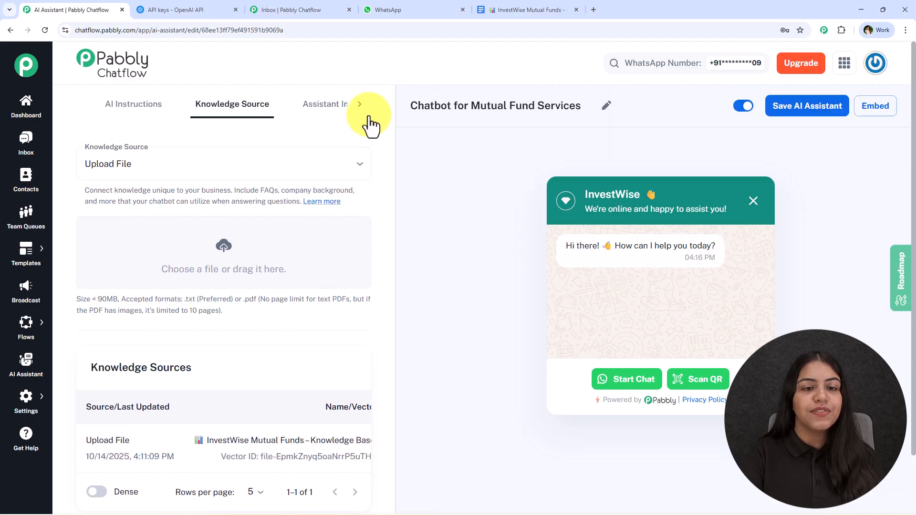
click(318, 111)
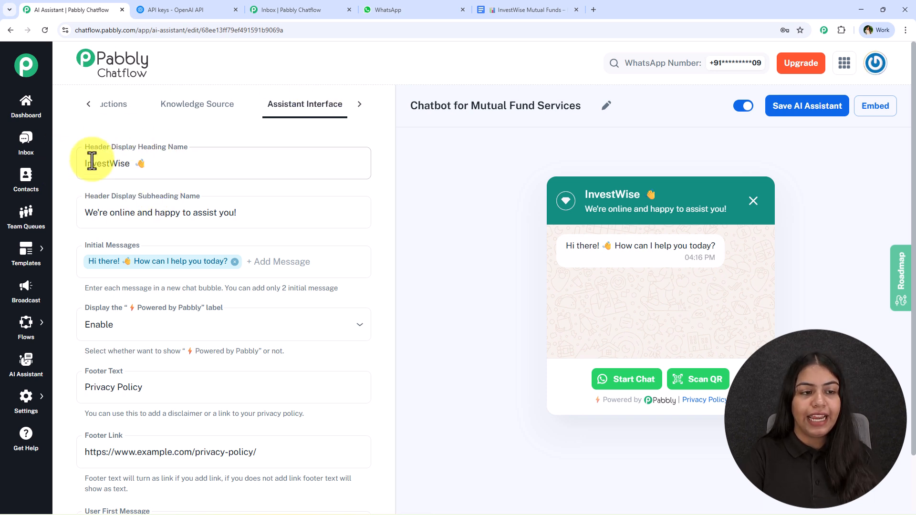
click(280, 211)
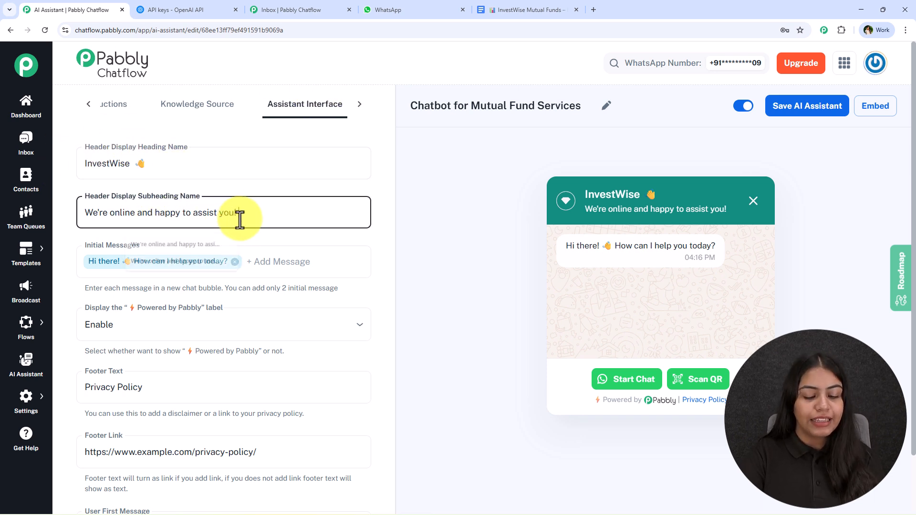
key(ctrl+v)
key(ctrl+z)
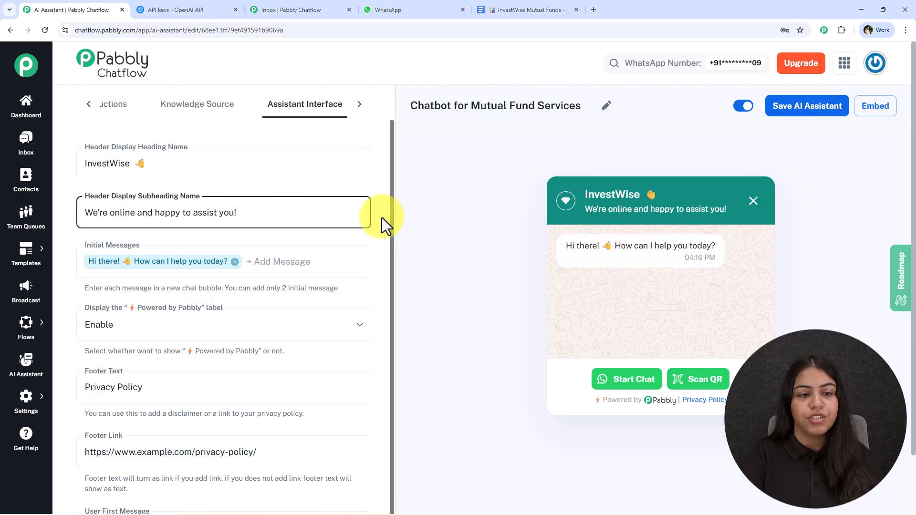
text(ghewoifgheoifgheo)
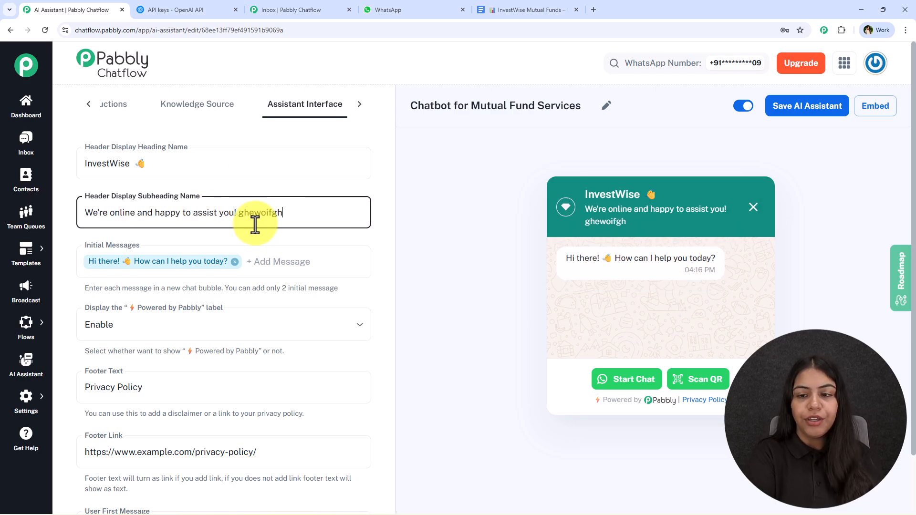
key(BackSpace)
key(BackSpace)
key(BackSpace)
key(BackSpace)
key(BackSpace)
key(BackSpace)
key(BackSpace)
key(BackSpace)
key(BackSpace)
key(BackSpace)
key(BackSpace)
key(BackSpace)
key(BackSpace)
key(BackSpace)
key(BackSpace)
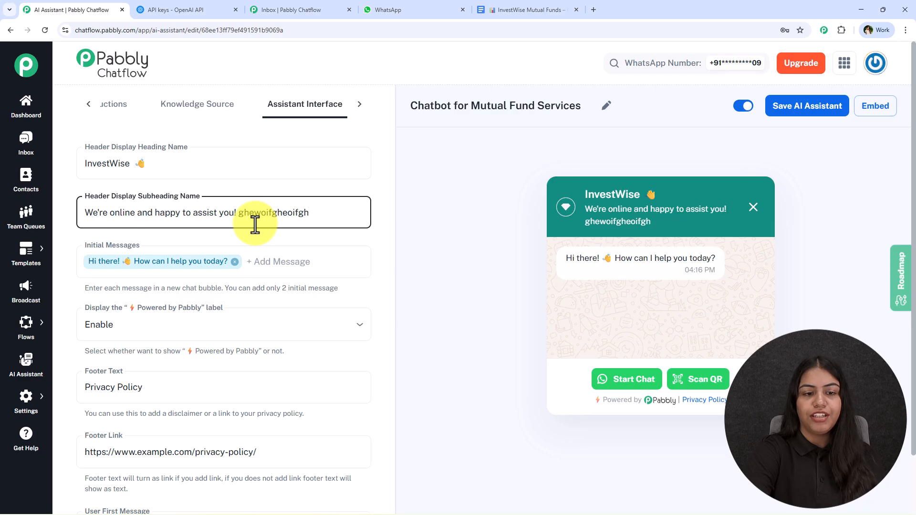
key(BackSpace)
- Add "Hey" as a second initial message of the assistant
scroll(266, 267, down, 1)
click(302, 225)
text(H)
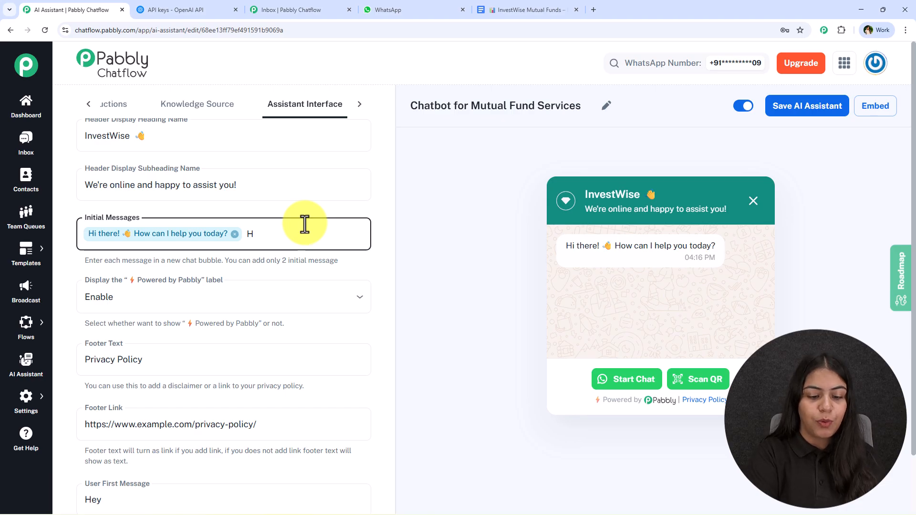
text(hy)
key(Return)
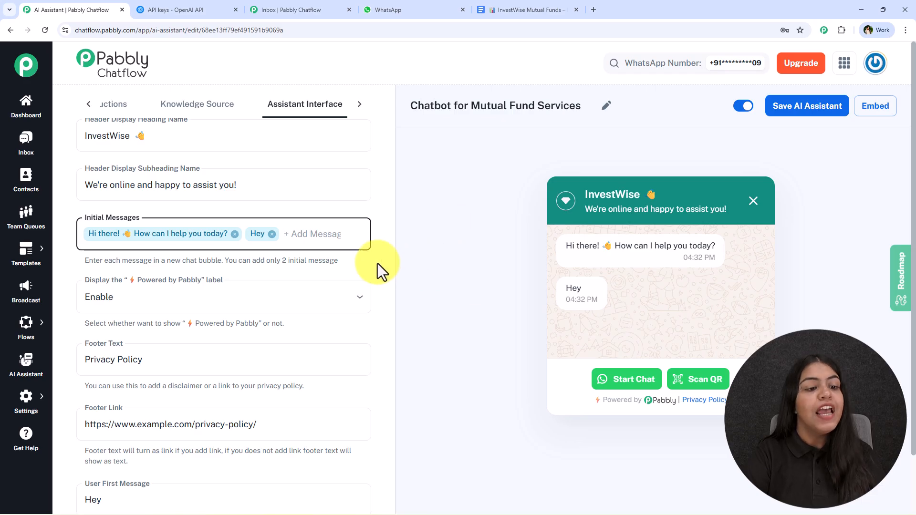
- Set the display of the "Powered by Pabbly" label to Disable
scroll(391, 263, down, 2)
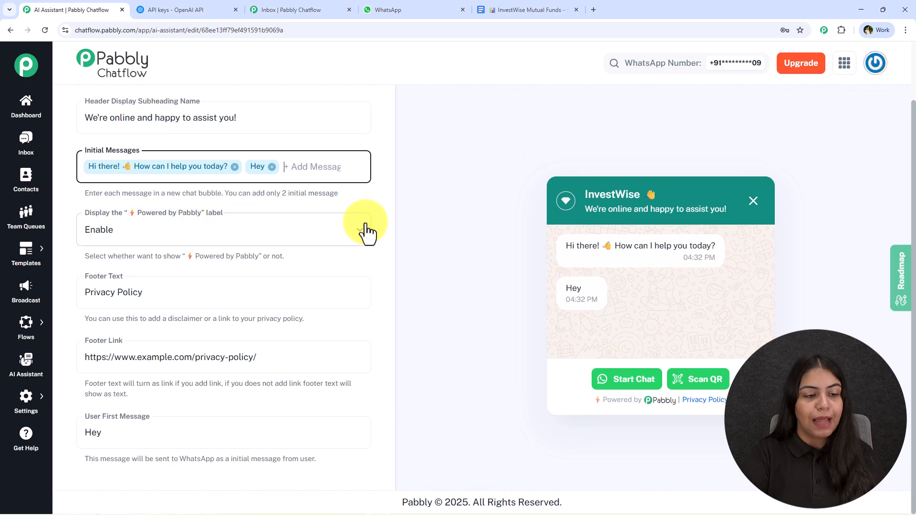
click(332, 230)
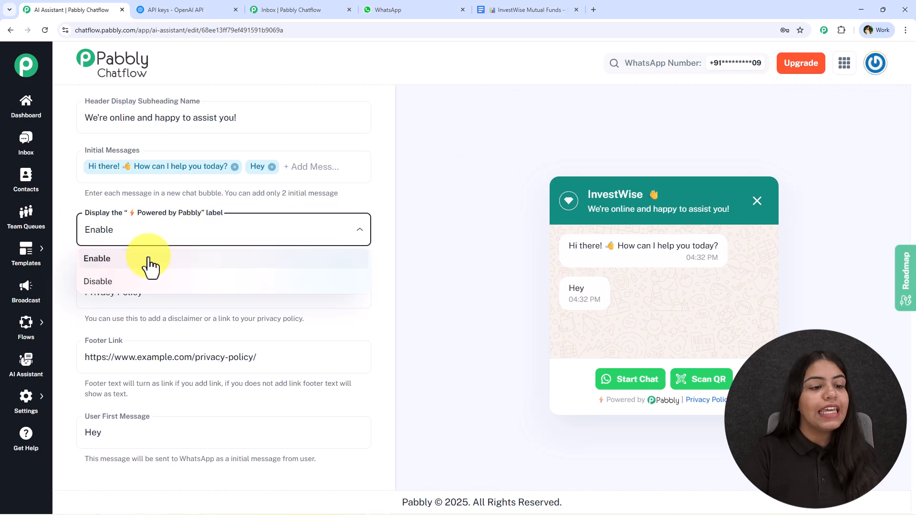
click(152, 284)
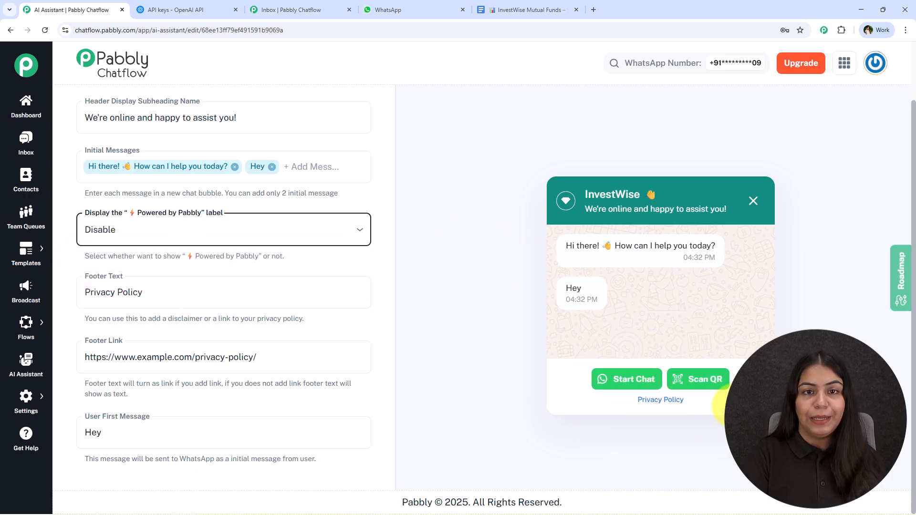
- Set the display of the "Powered by Pabbly" label back to Enable
click(183, 243)
click(147, 260)
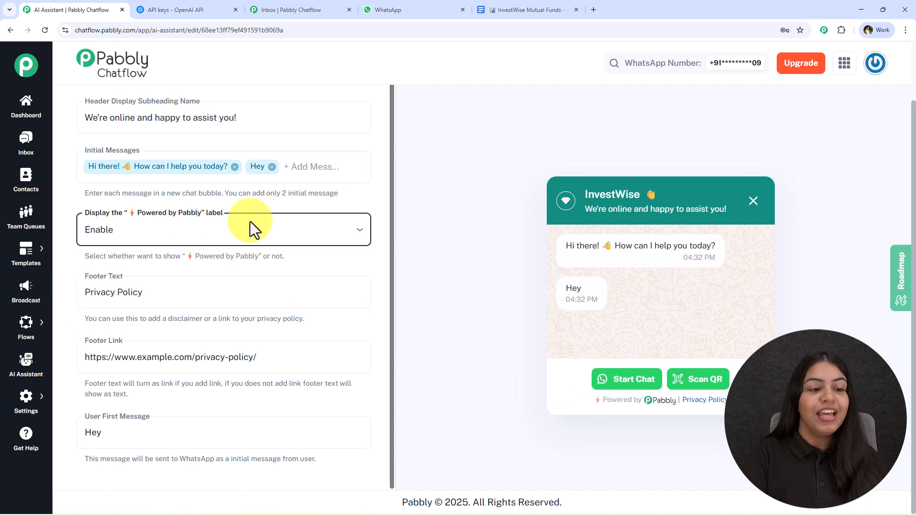
- Review the assistant's Footer Text, Footer Link and User First Message fields
double_click(159, 300)
click(231, 268)
click(225, 289)
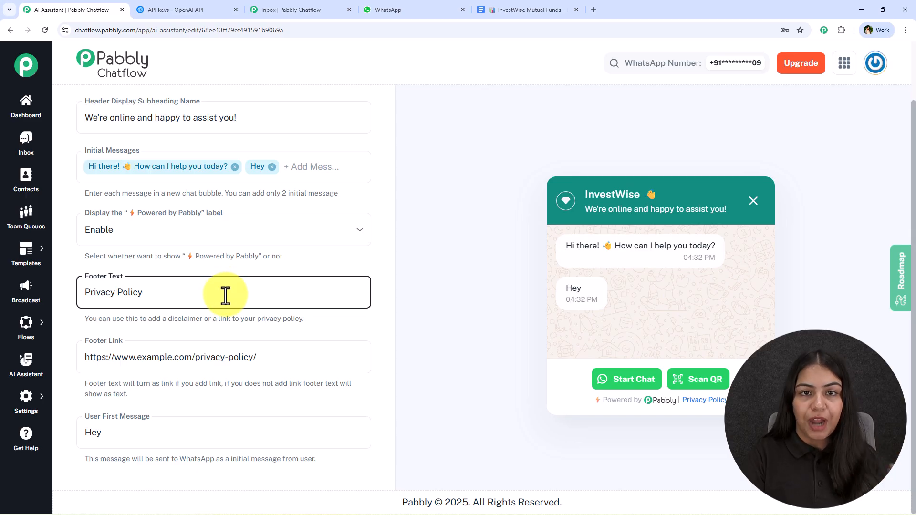
click(270, 355)
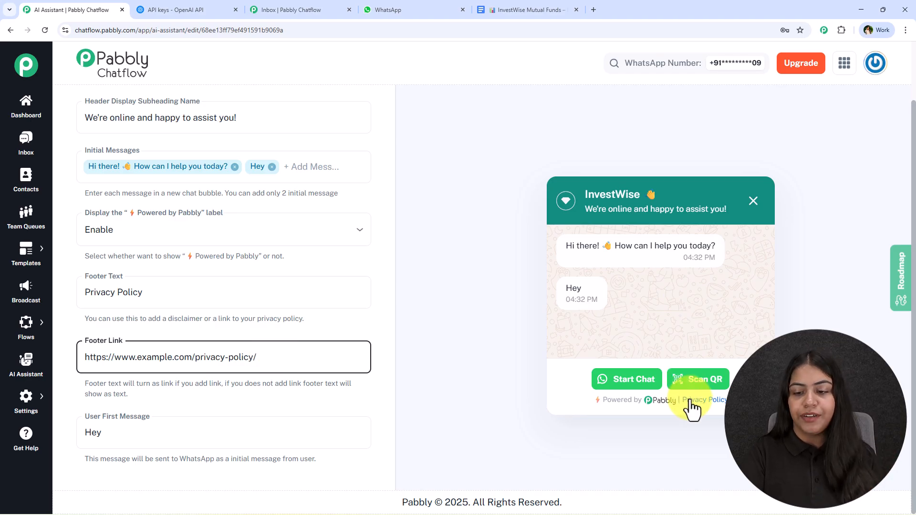
double_click(117, 433)
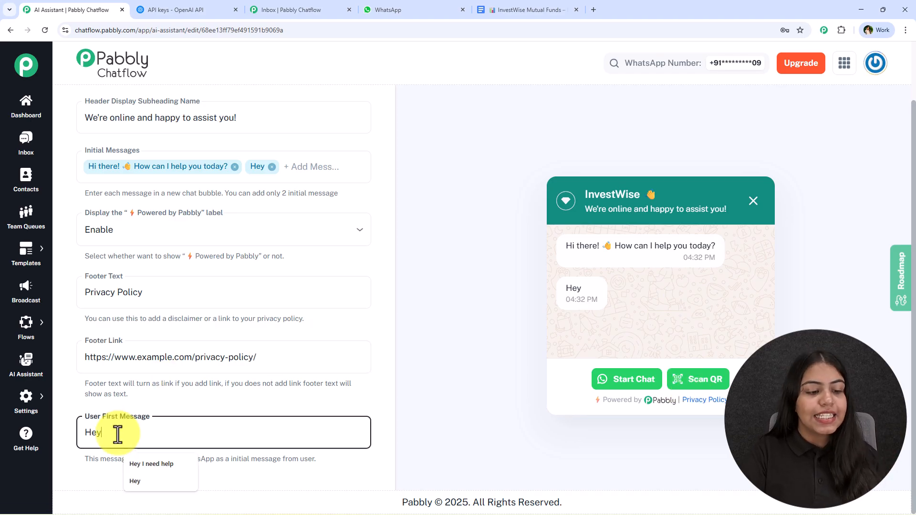
click(314, 476)
click(304, 433)
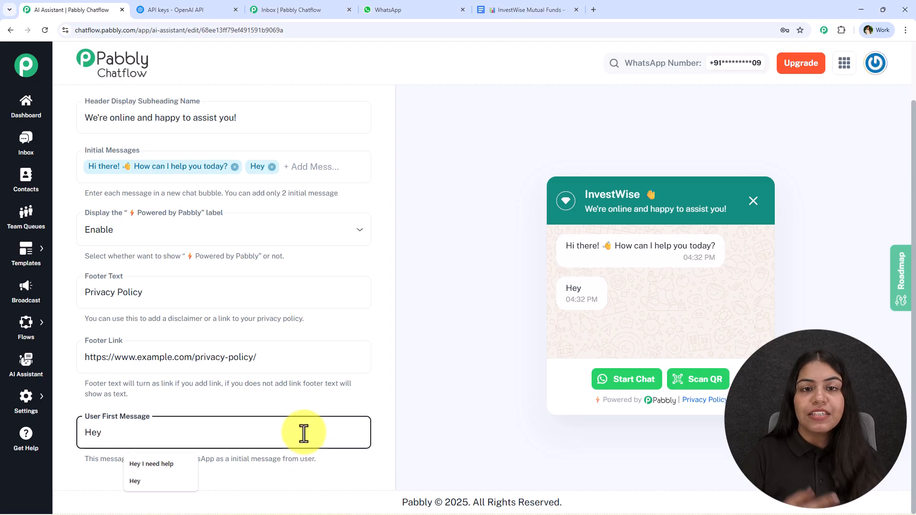
click(319, 468)
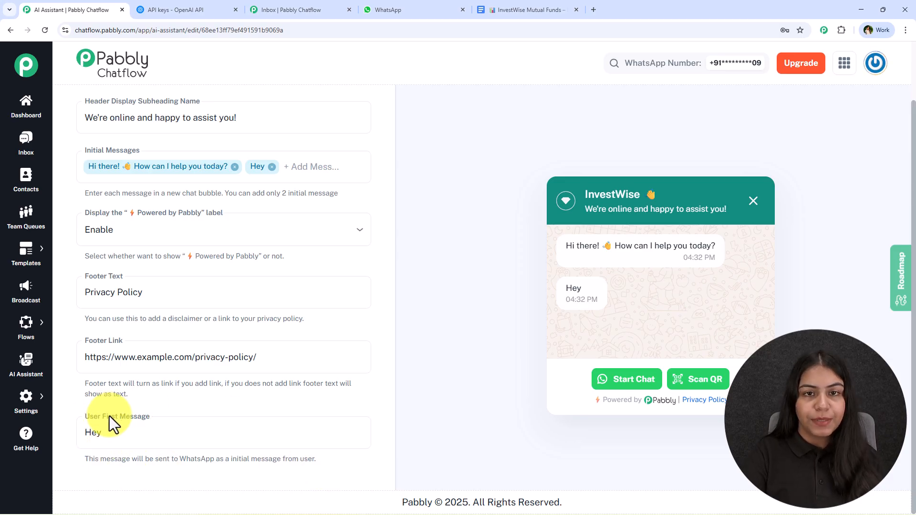
- Open the assistant's Styling settings and decline the browser's offer to update the saved password
scroll(262, 382, up, 2)
click(358, 105)
click(328, 105)
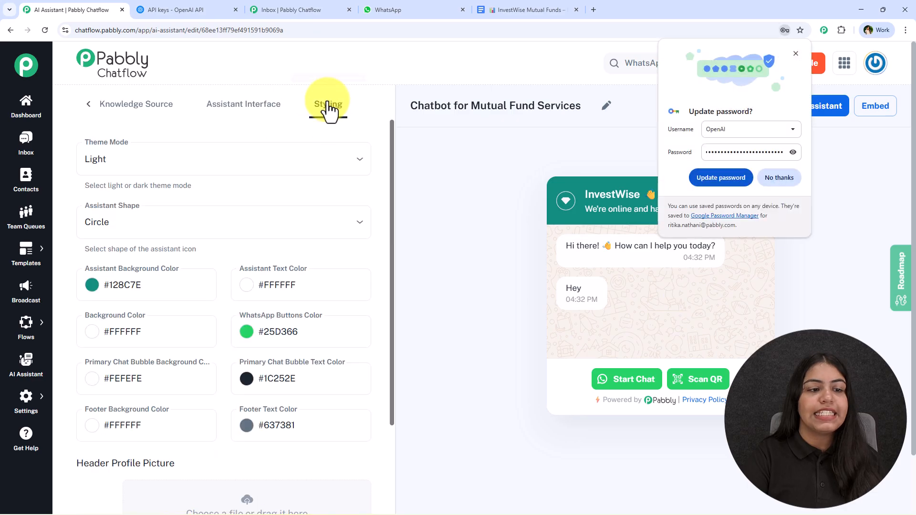
click(779, 177)
- Set the assistant's theme mode to Dark and its shape to Square
click(177, 162)
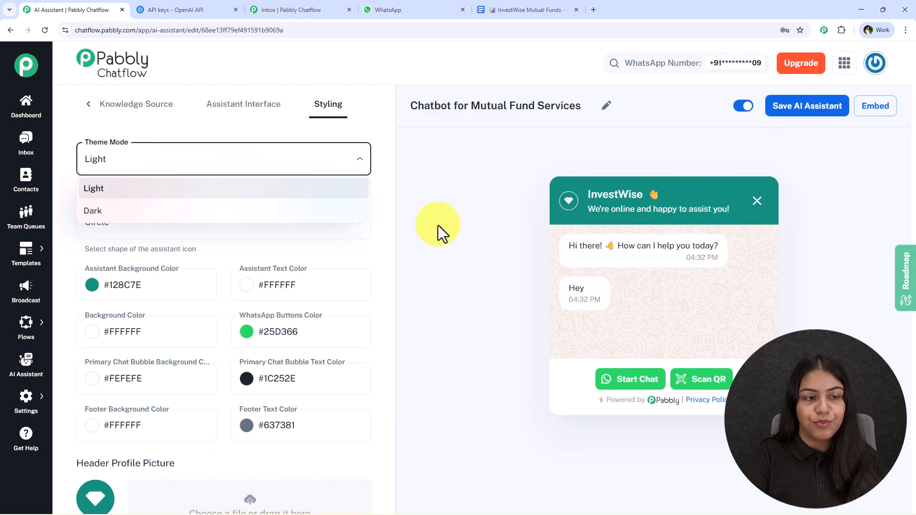
click(145, 215)
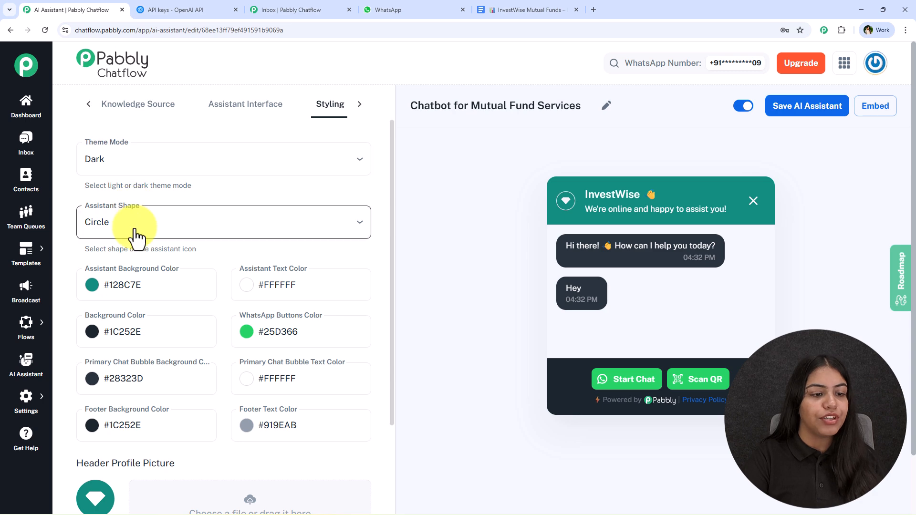
click(137, 231)
click(135, 276)
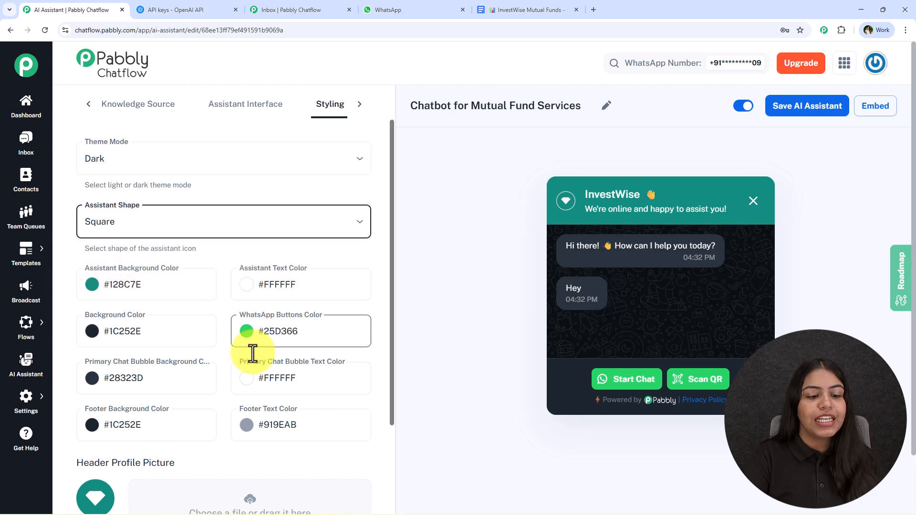
- Check the color and profile picture options, save the AI assistant and dismiss the notification
scroll(117, 382, down, 3)
scroll(239, 344, up, 3)
scroll(245, 343, down, 3)
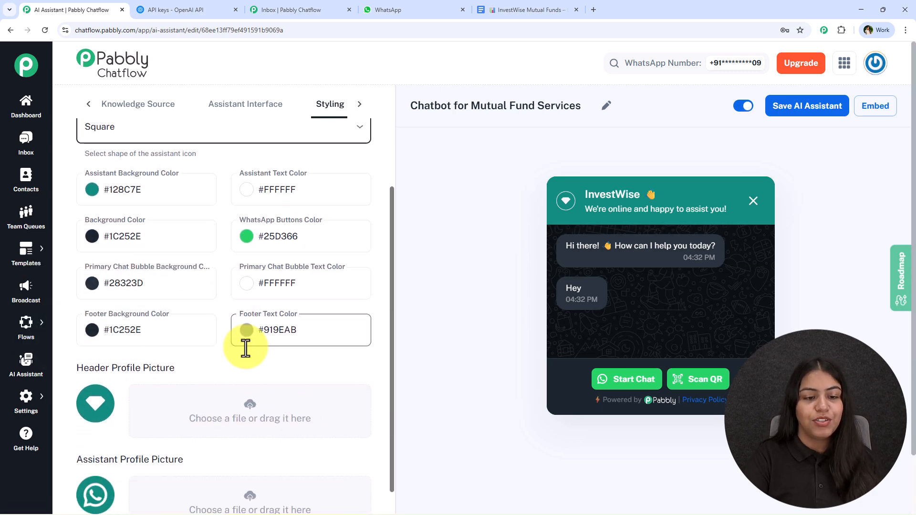
scroll(346, 318, up, 4)
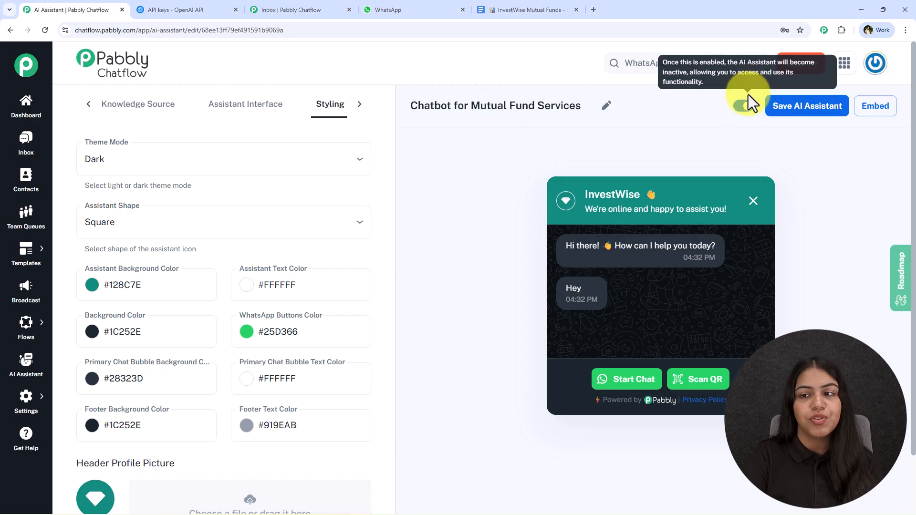
click(802, 110)
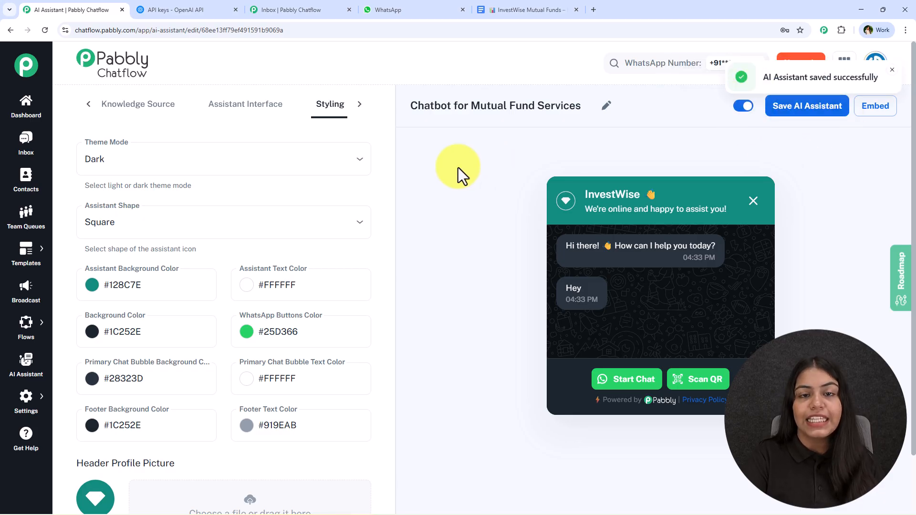
click(892, 70)
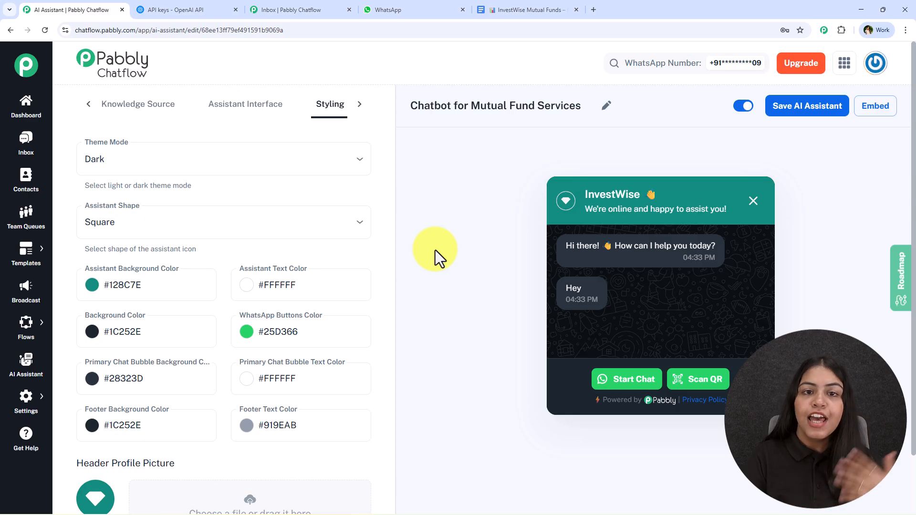
- View and highlight the assistant's website embed script, and close the embed dialog
click(877, 108)
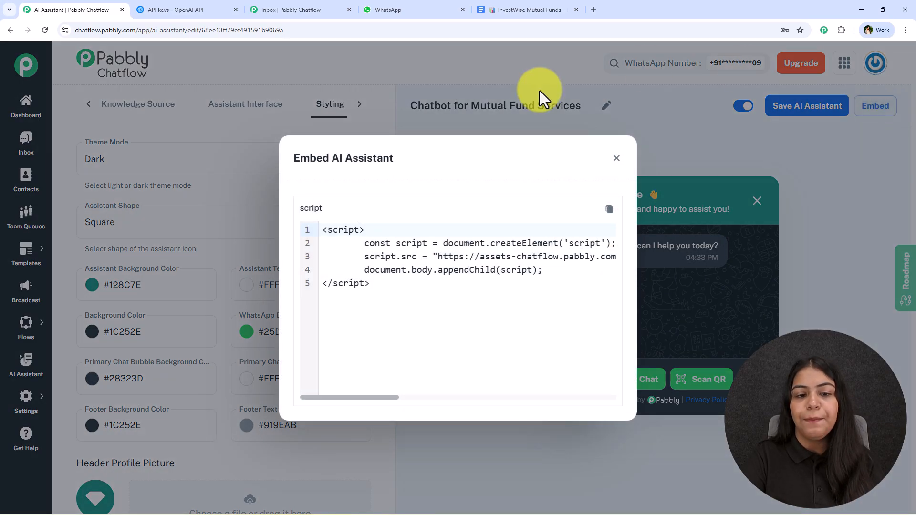
drag(407, 297, 302, 226)
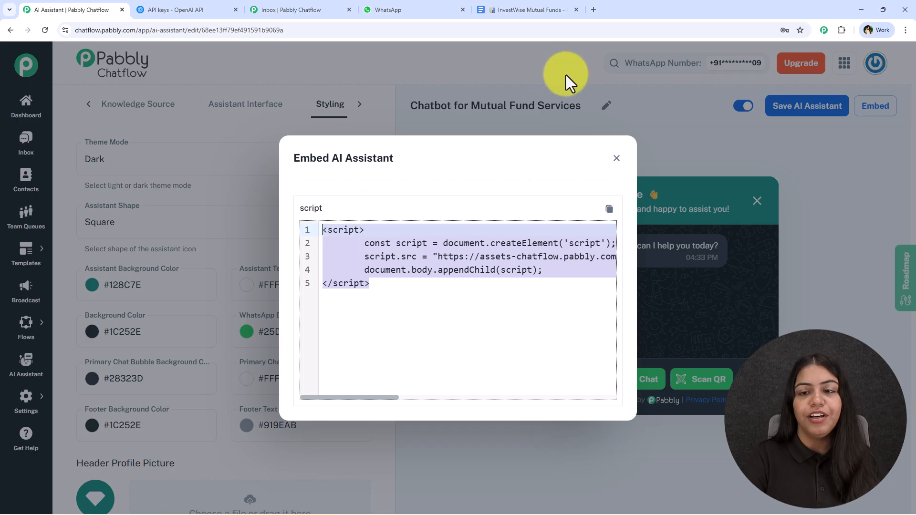
click(616, 158)
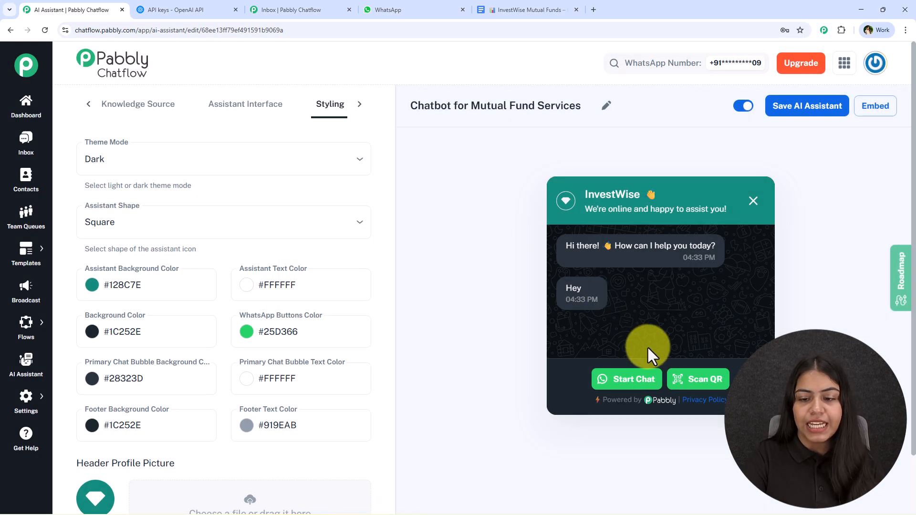
- Revisit the Assistant Interface settings to check the User First Message
click(244, 115)
scroll(236, 229, down, 3)
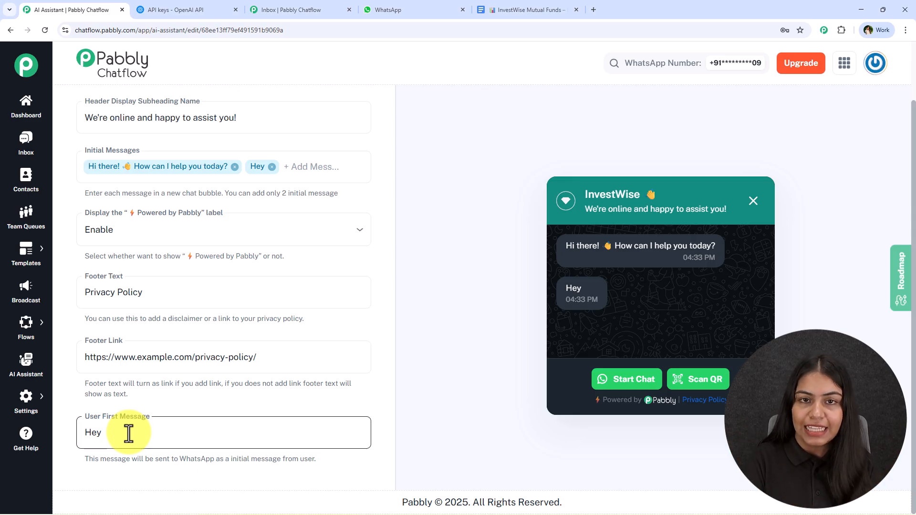
scroll(323, 343, up, 1)
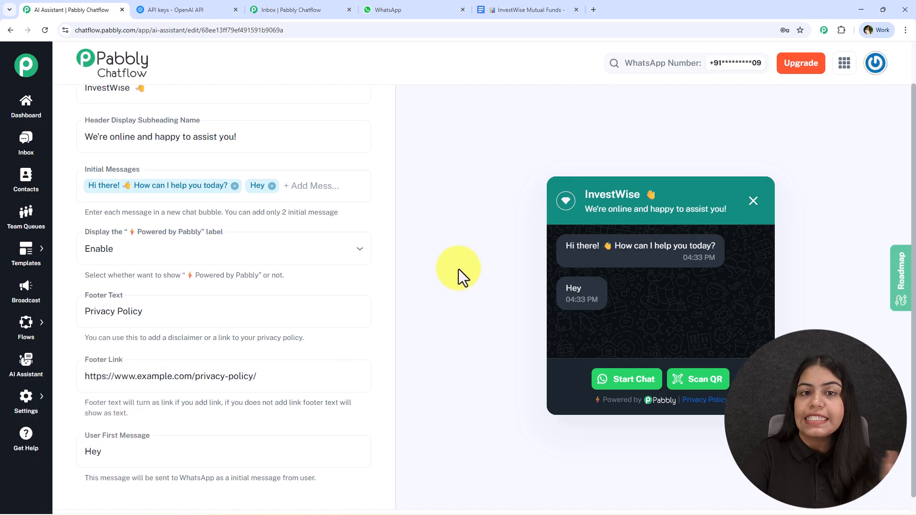
- Switch to the inbox and look through individual chats, ending on the Test User conversation
click(317, 9)
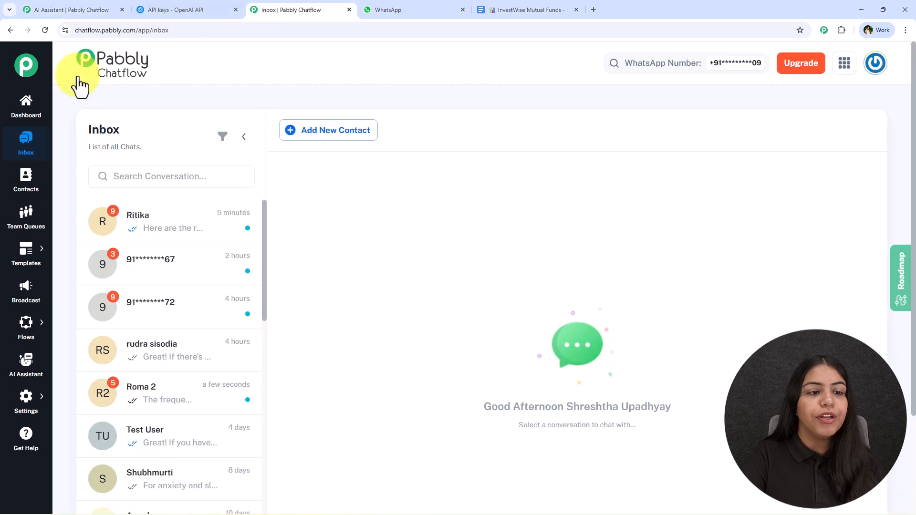
click(158, 359)
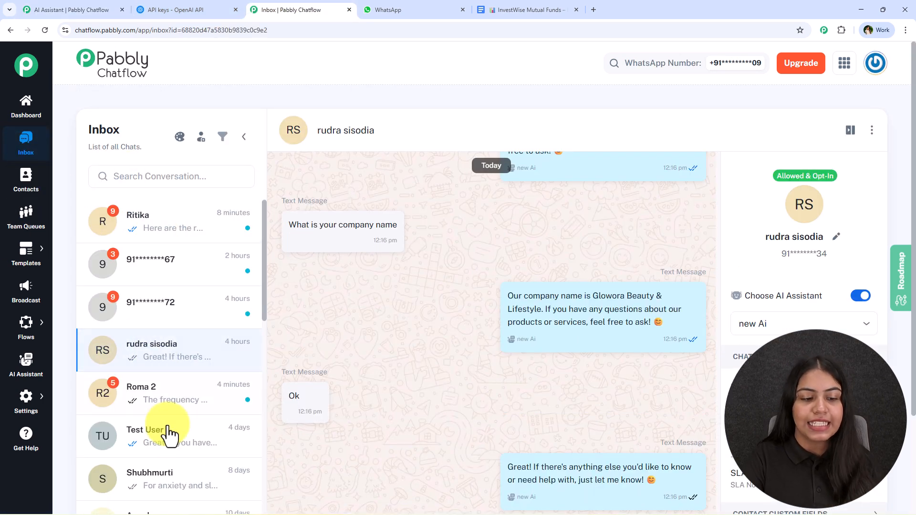
click(173, 449)
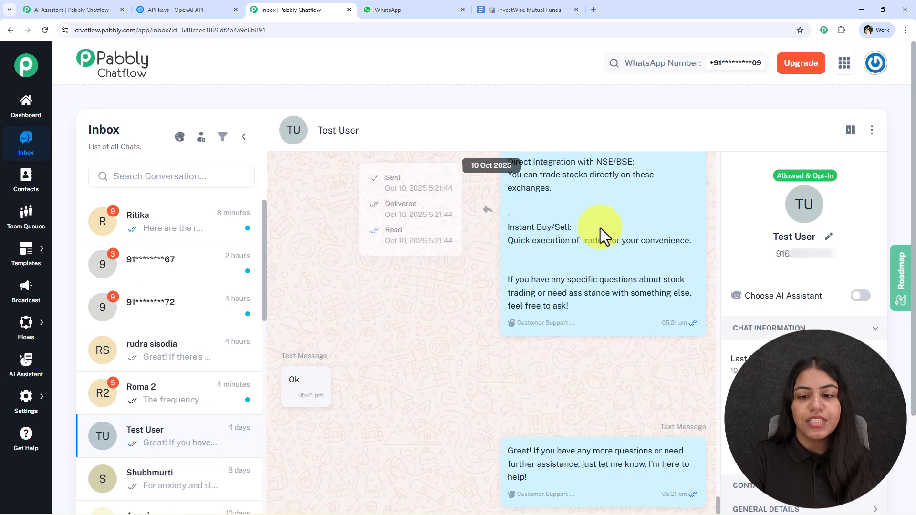
- View the AI assistants that can be assigned to the Test User chat and close the selection without saving
click(865, 306)
click(365, 231)
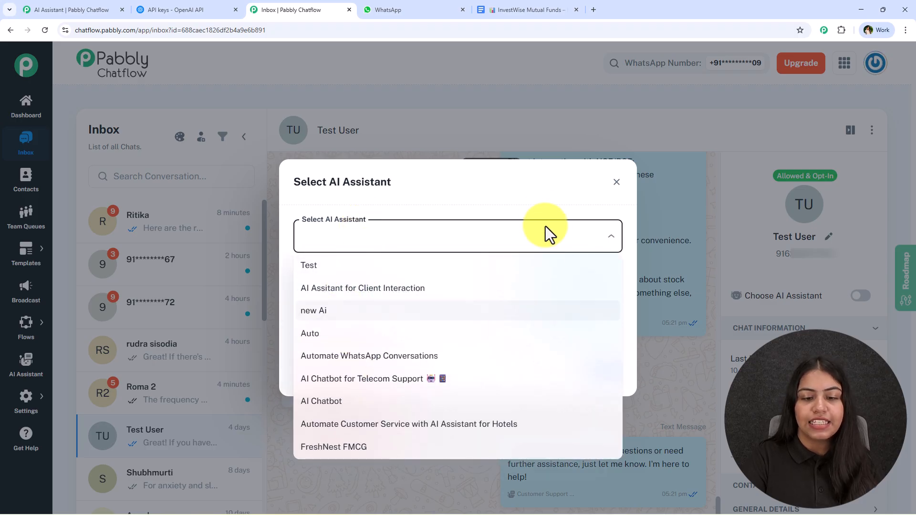
click(425, 197)
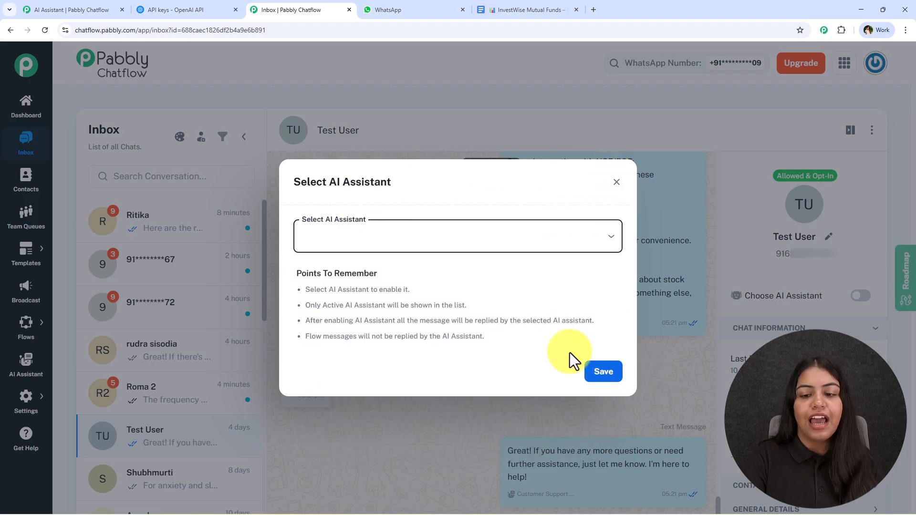
click(616, 182)
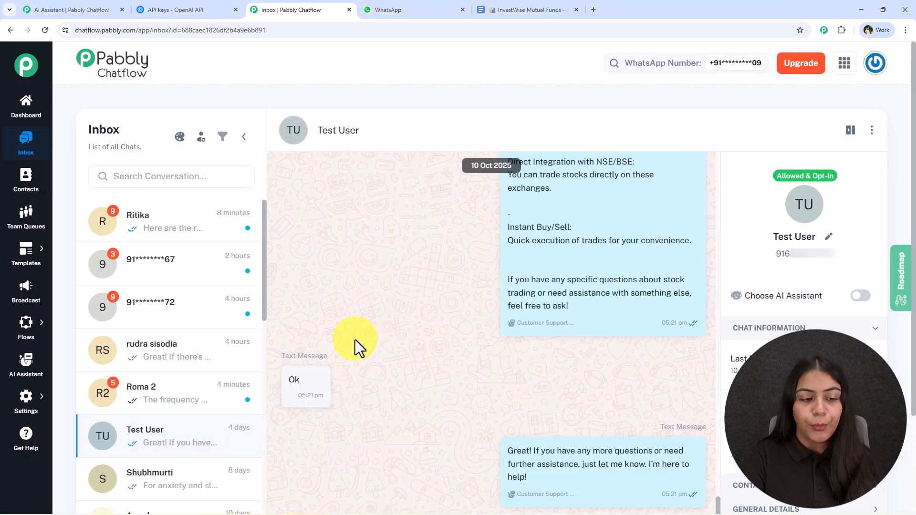
- Enable AI Auto Replies in the AI Auto-Reply Settings of the Inbox Settings
mouse_move(17, 404)
click(95, 334)
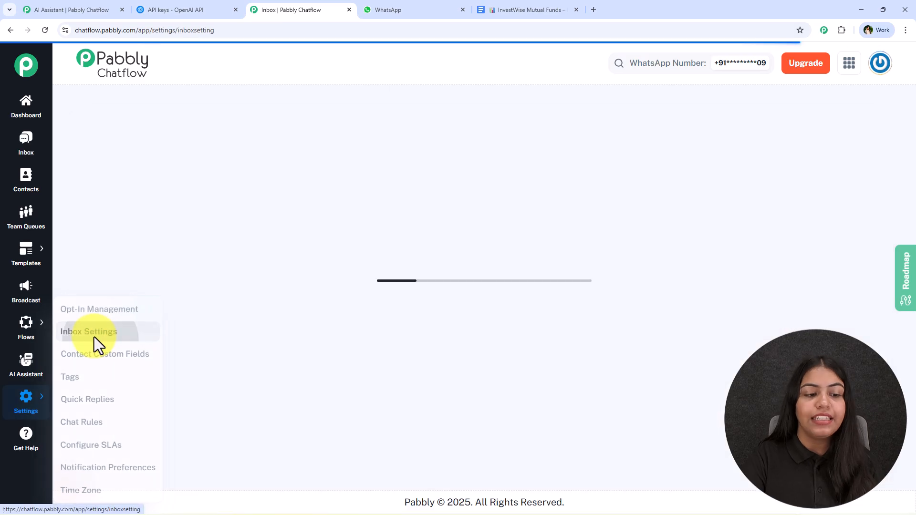
scroll(257, 260, down, 12)
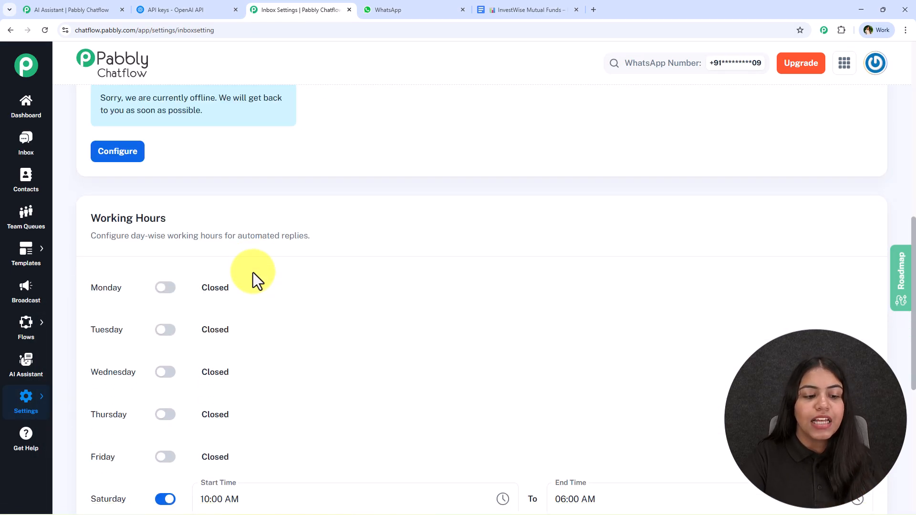
scroll(253, 276, down, 2)
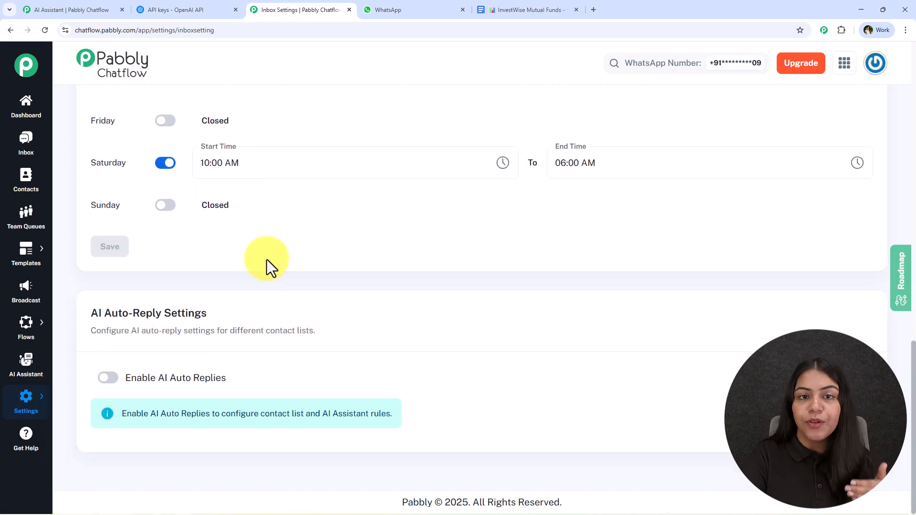
click(108, 379)
- Set the auto-reply rule to the New Registrants contact list with the Chatbot for Mutual Fund Services assistant
scroll(213, 372, down, 2)
click(212, 362)
click(204, 381)
click(550, 355)
click(570, 289)
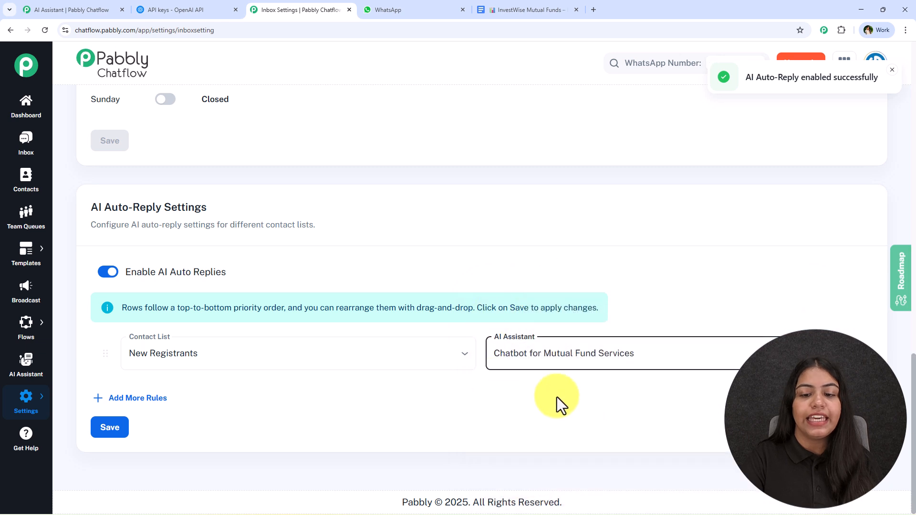
- Change the auto-reply rule's contact list to All Contact and save the auto-reply settings
click(249, 360)
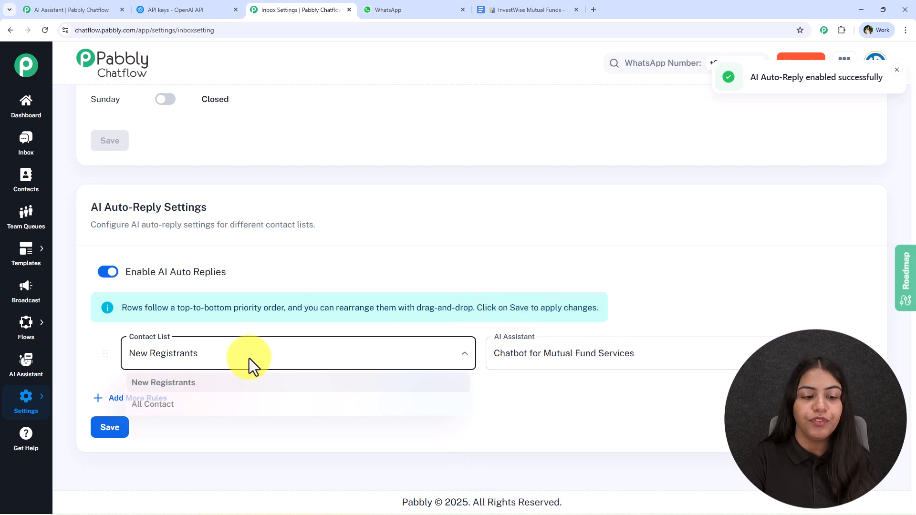
click(233, 405)
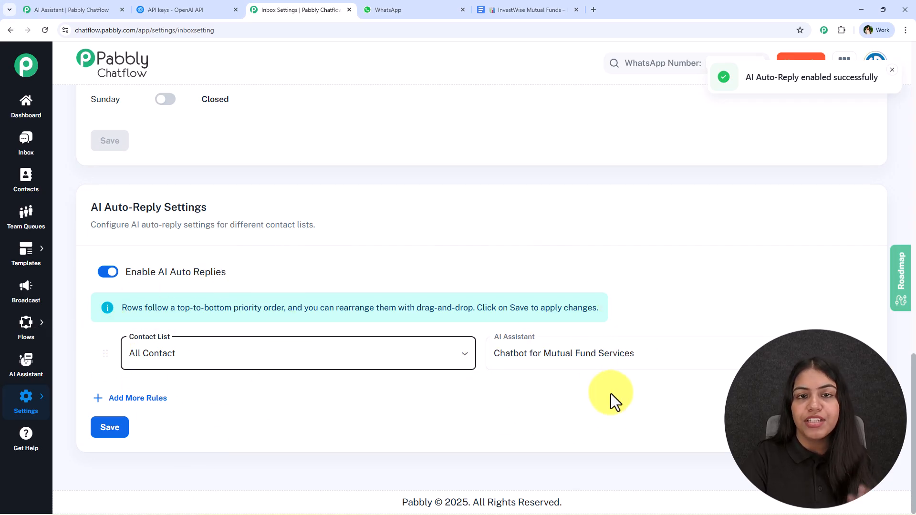
click(112, 428)
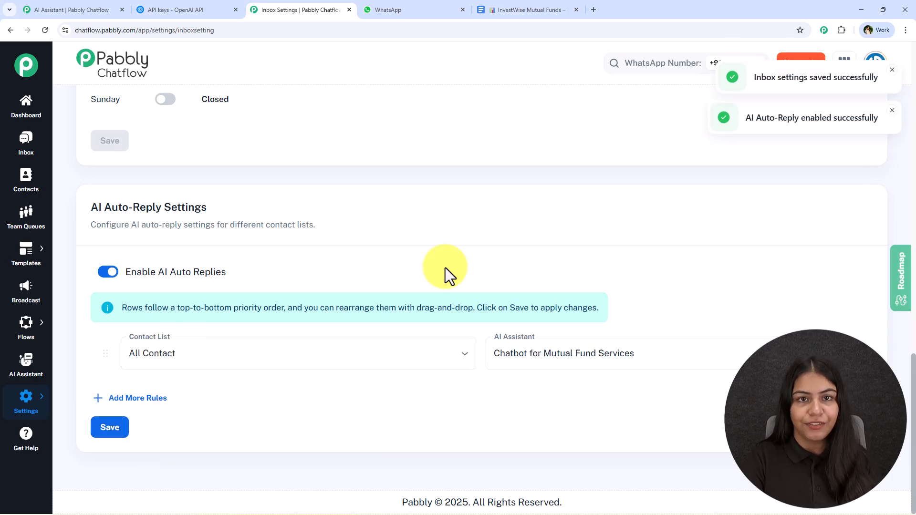
- Revisit the assistant's AI Instructions and switch to the Pabbly ChatFlow conversation in WhatsApp Web
click(102, 9)
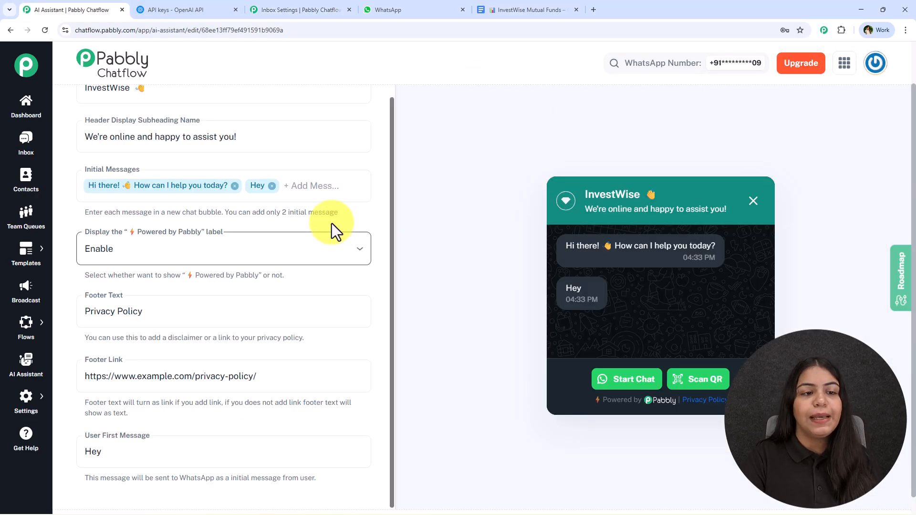
scroll(339, 229, up, 2)
click(89, 106)
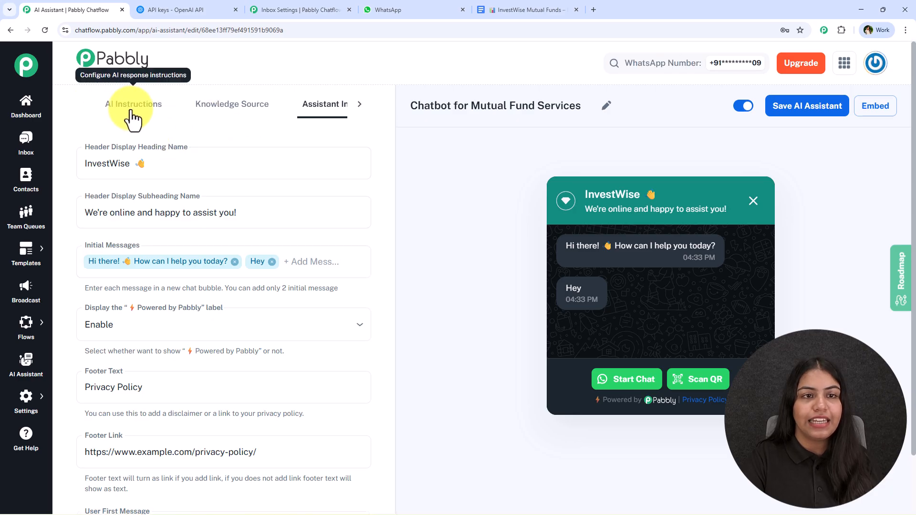
click(133, 116)
click(363, 10)
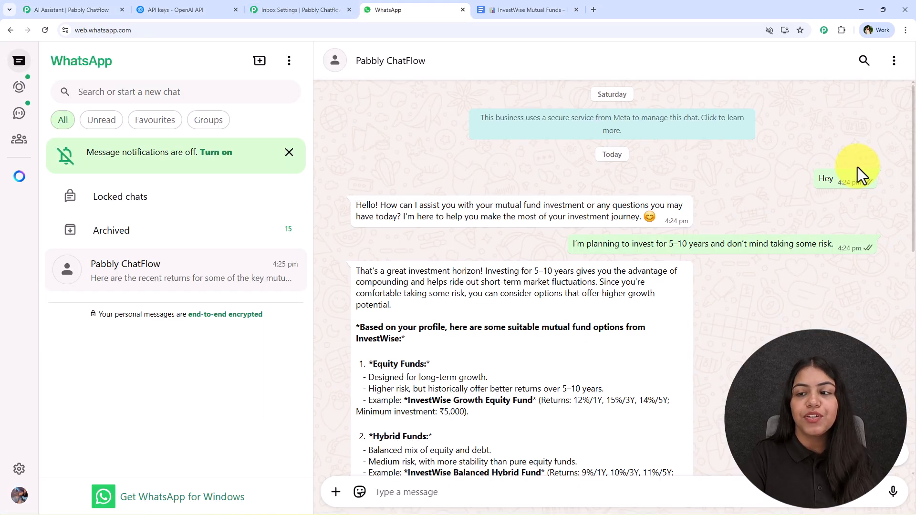
- Review the opening messages of the Pabbly ChatFlow conversation in WhatsApp Web against the assistant's AI Instructions
double_click(825, 179)
click(554, 250)
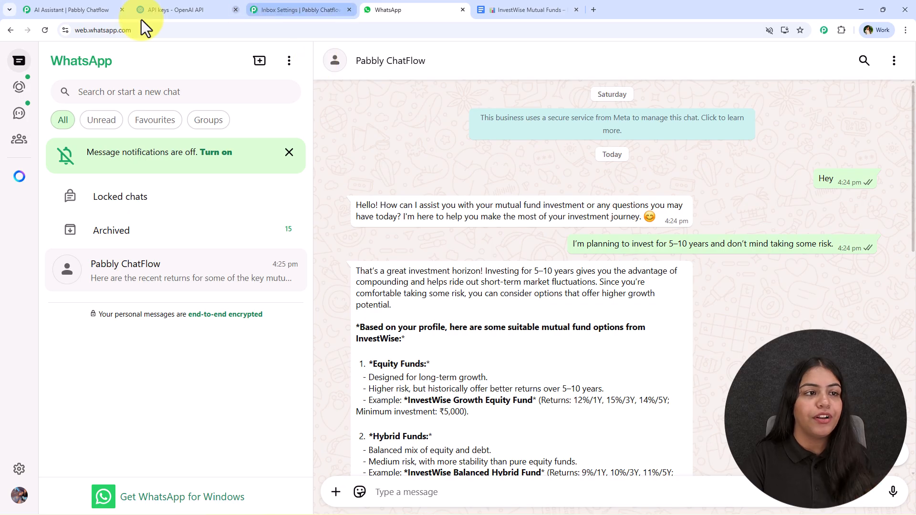
click(87, 9)
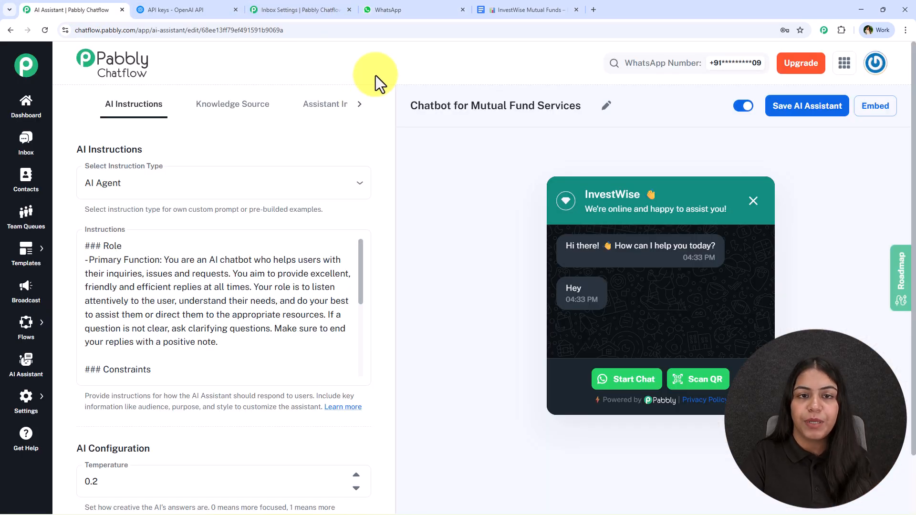
click(365, 12)
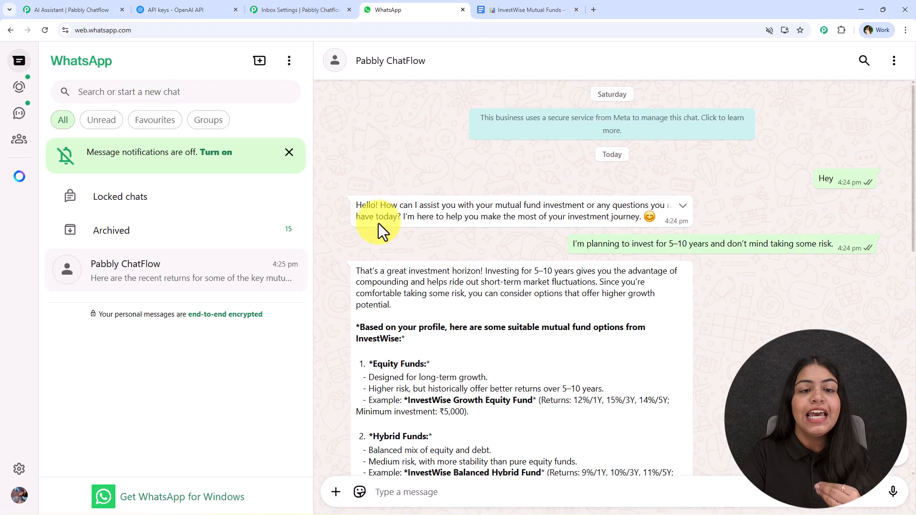
- Look through the InvestWise Mutual Funds – Knowledge Base document to its end and return to the assistant's AI Instructions in Pabbly Chatflow
click(110, 3)
click(499, 7)
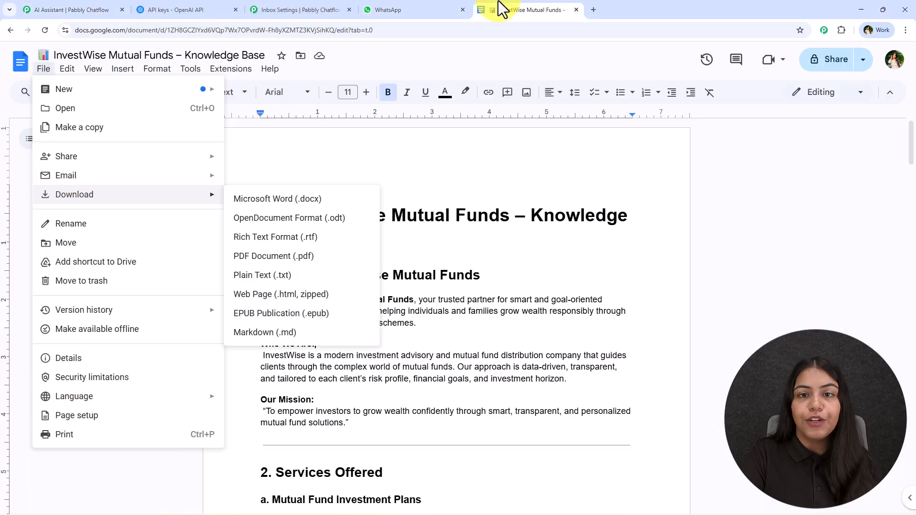
scroll(321, 292, down, 20)
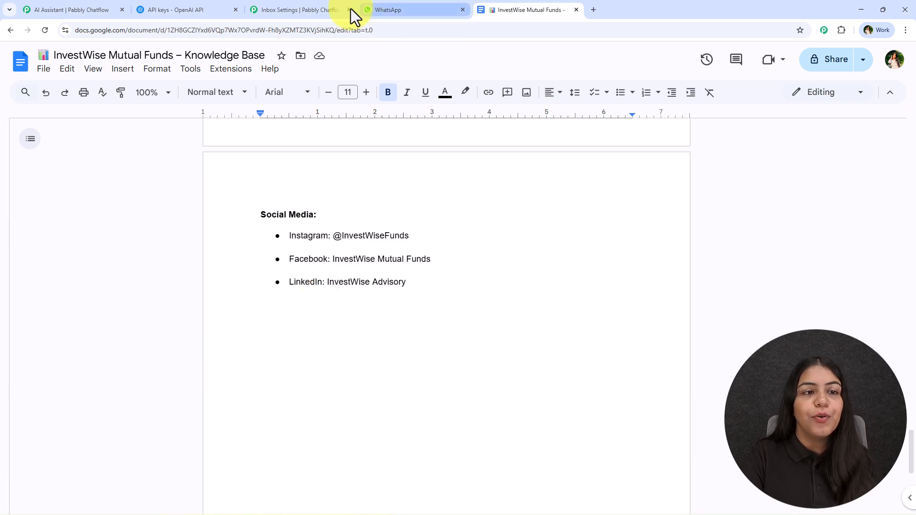
click(64, 11)
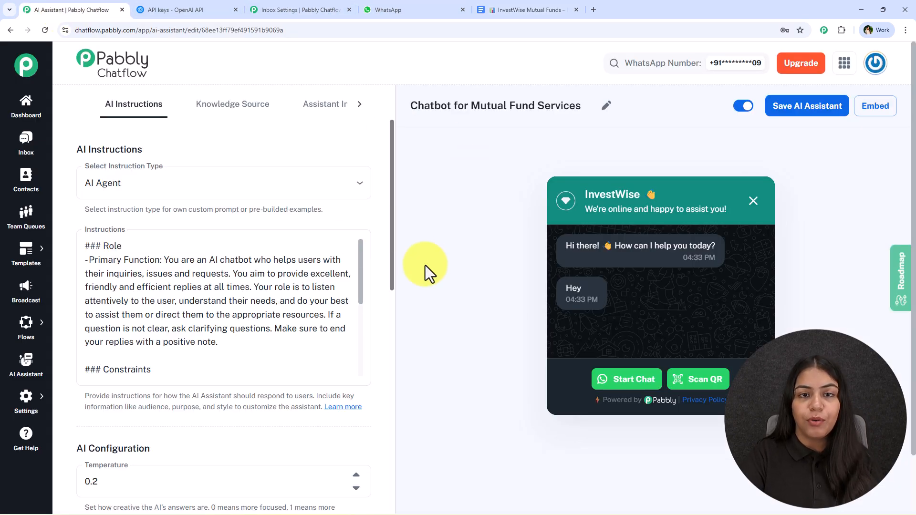